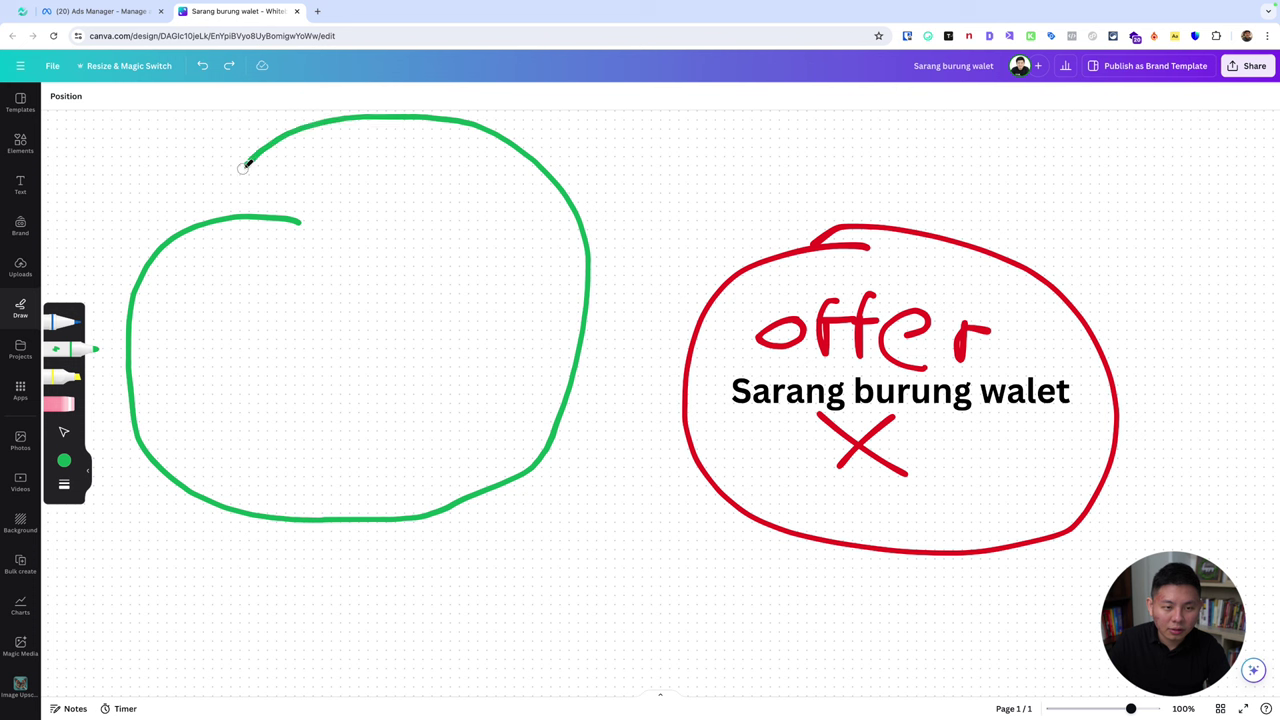
Step: Start hand-lettering a word beginning with "Au" in green inside the large green outline
mouse_move(253, 298)
mouse_down()
mouse_move(189, 356)
mouse_move(248, 368)
mouse_move(217, 338)
mouse_move(262, 333)
mouse_up()
mouse_move(263, 333)
mouse_down()
mouse_move(263, 362)
mouse_move(336, 352)
mouse_up()
drag(330, 306, 336, 368)
Step: Undo the green lettering and the large green outline beside the offer circle
key(ctrl+z)
key(ctrl+z)
key(ctrl+z)
key(ctrl+z)
key(ctrl+z)
key(ctrl+z)
key(ctrl+z)
key(ctrl+z)
key(ctrl+z)
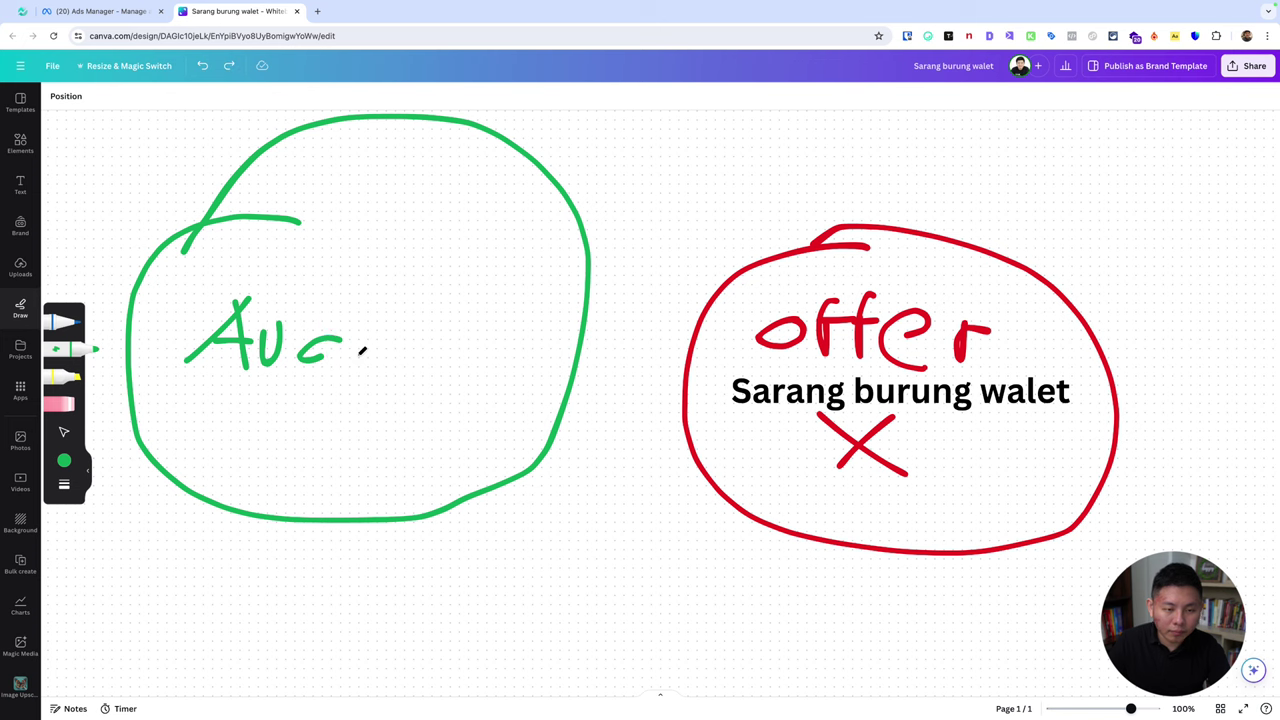
Step: Draw a large green outline left of the offer circle and handwrite "Audiens" inside it
scroll(343, 396, down, 5)
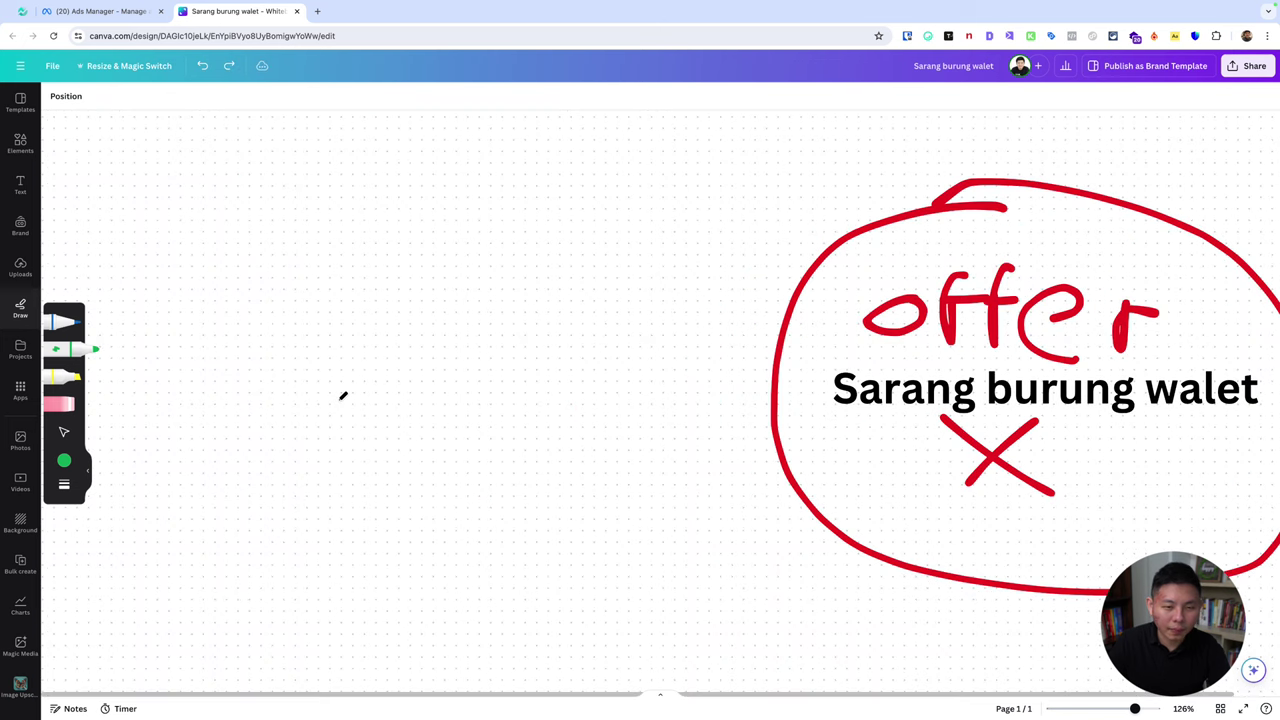
scroll(343, 396, down, 1)
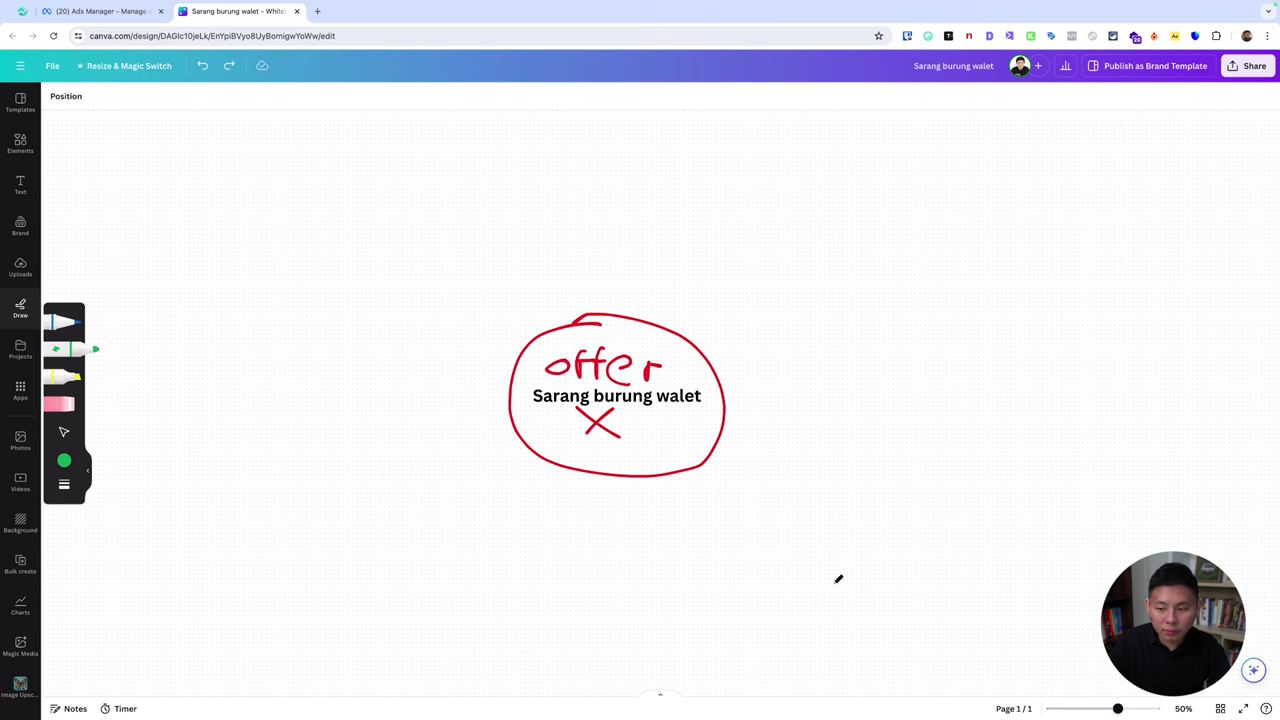
click(64, 432)
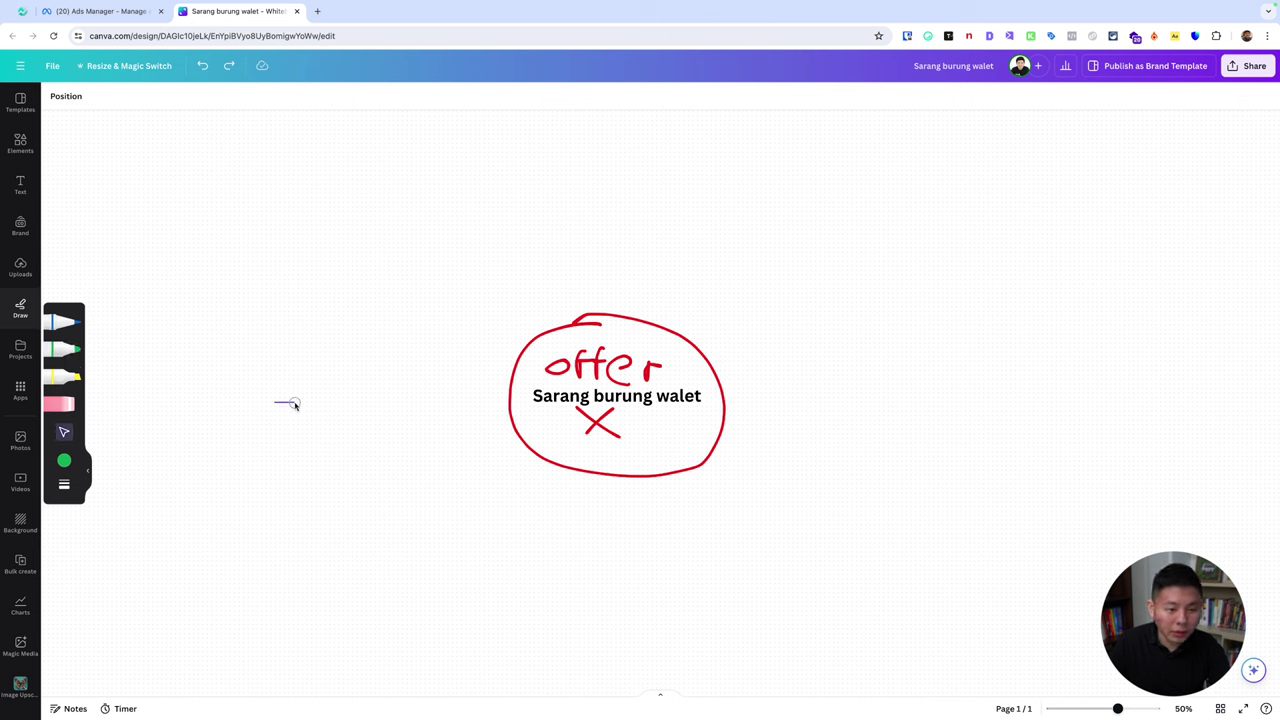
click(64, 484)
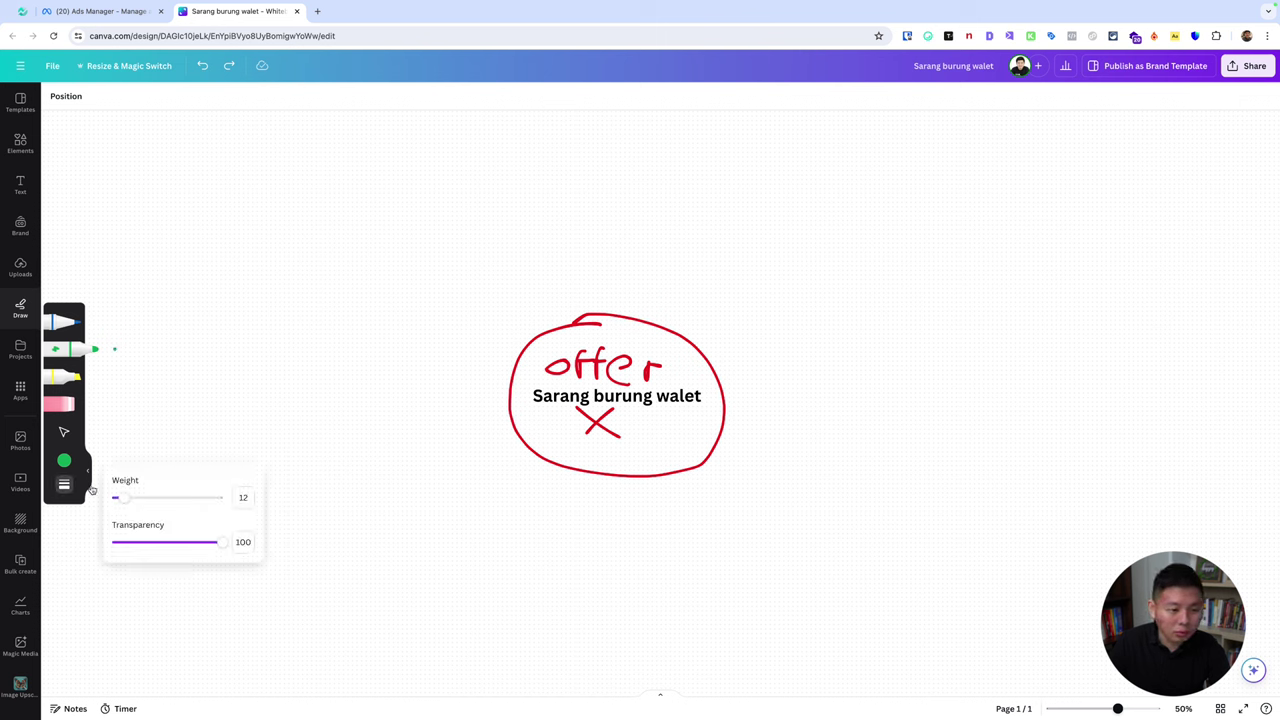
click(213, 377)
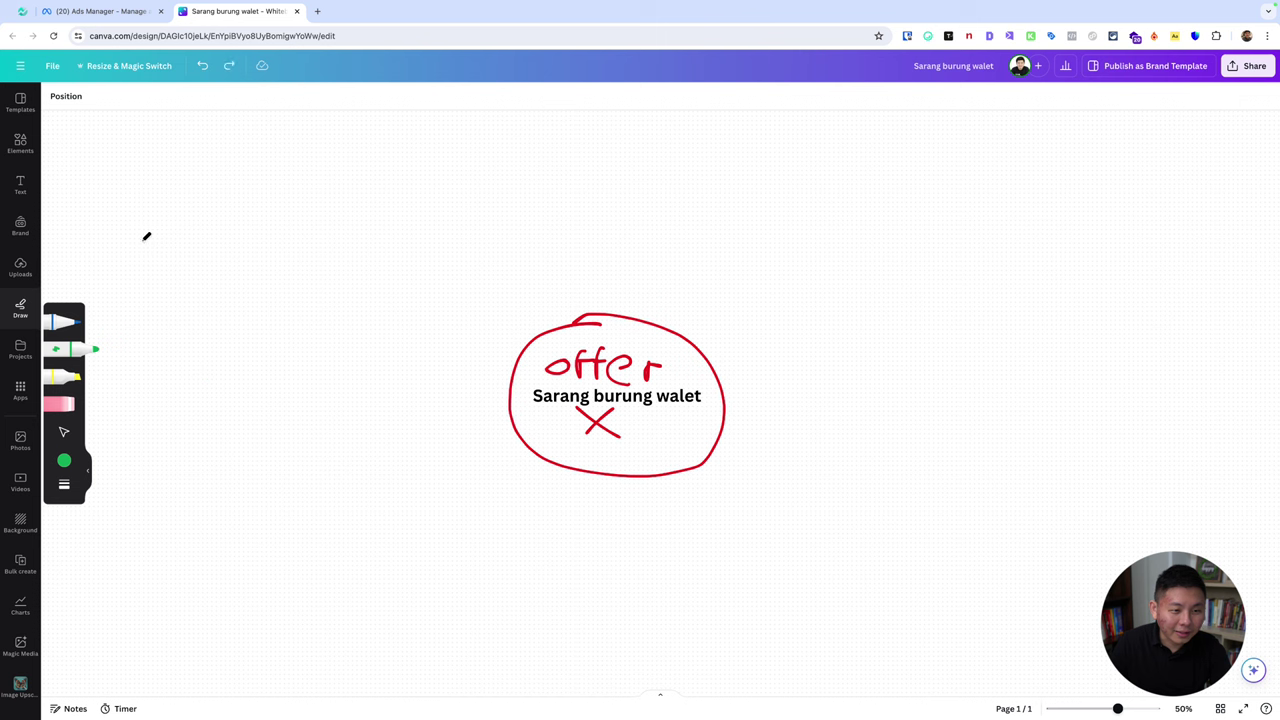
mouse_move(204, 193)
mouse_down()
mouse_move(114, 237)
mouse_move(63, 400)
mouse_move(266, 489)
mouse_move(360, 316)
mouse_move(234, 194)
mouse_move(194, 190)
mouse_up()
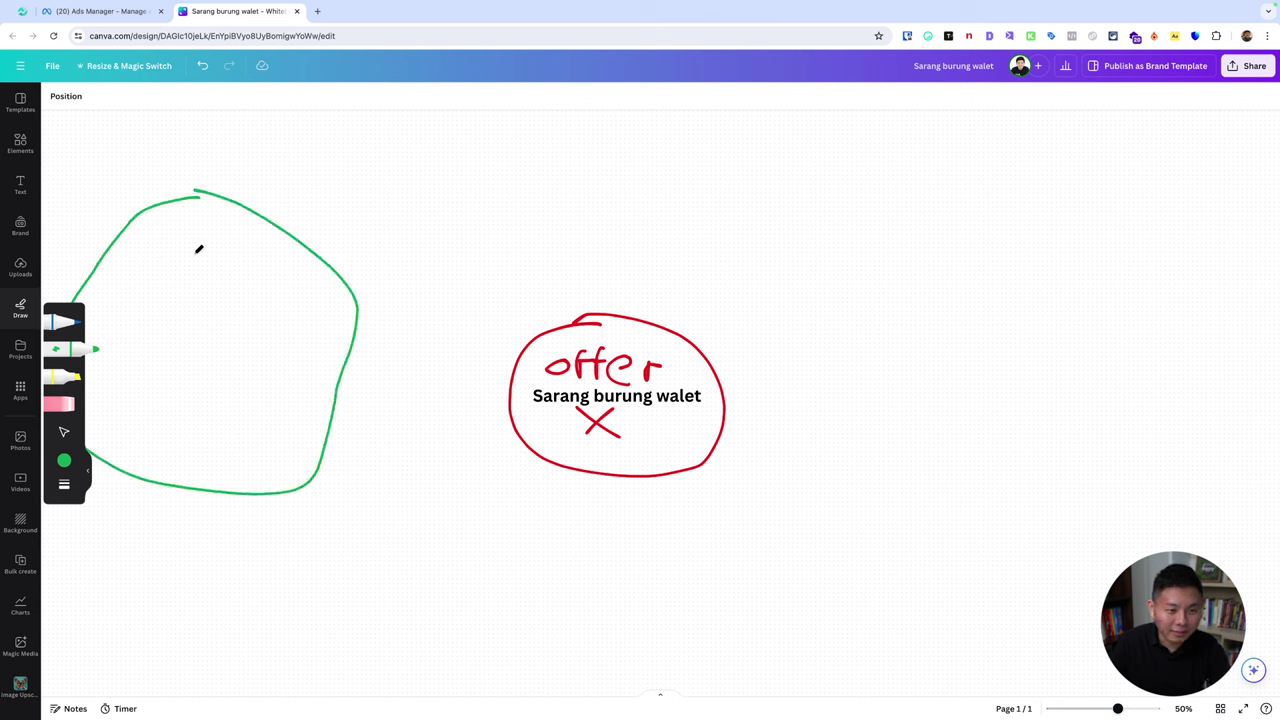
mouse_move(125, 293)
mouse_down()
mouse_move(107, 330)
mouse_move(175, 300)
mouse_move(192, 333)
mouse_move(220, 317)
mouse_move(232, 338)
mouse_move(238, 328)
mouse_move(266, 340)
mouse_up()
click(199, 293)
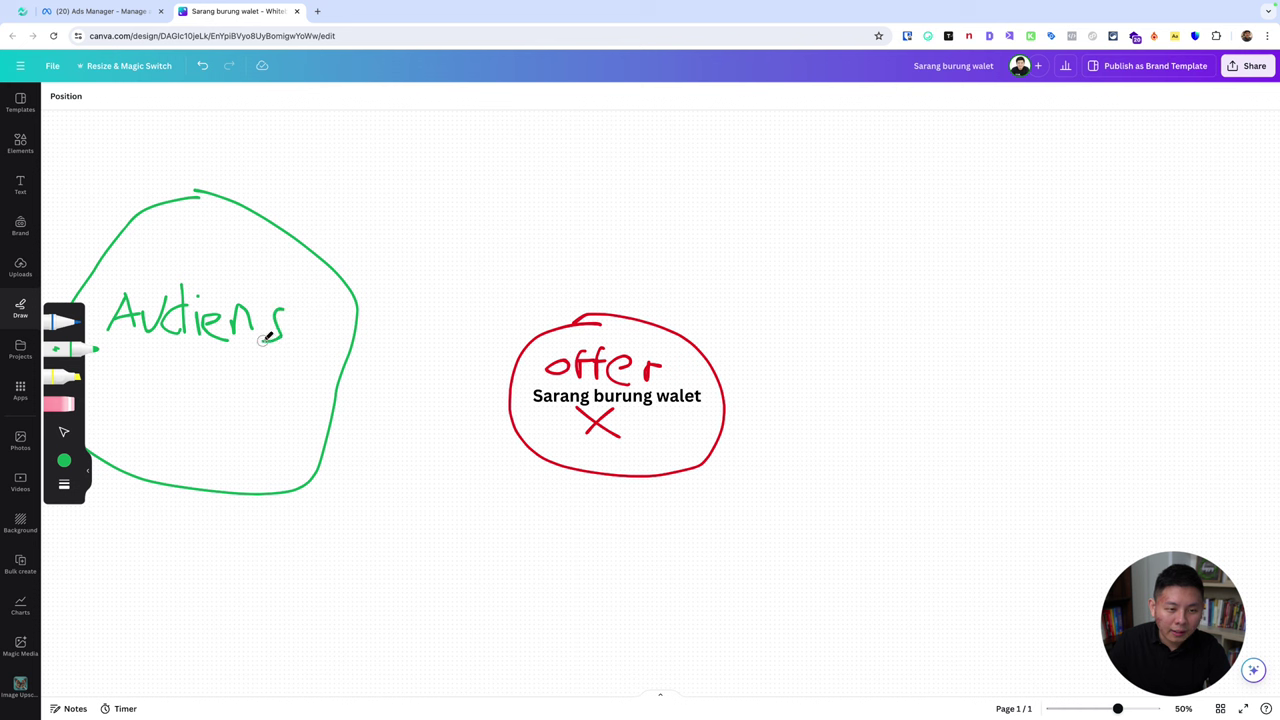
Step: Draw a green arrow from the Audiens outline to the offer circle, cross it out, and undo these strokes
drag(350, 380, 466, 374)
mouse_move(453, 362)
mouse_down()
mouse_move(474, 368)
mouse_move(461, 407)
mouse_up()
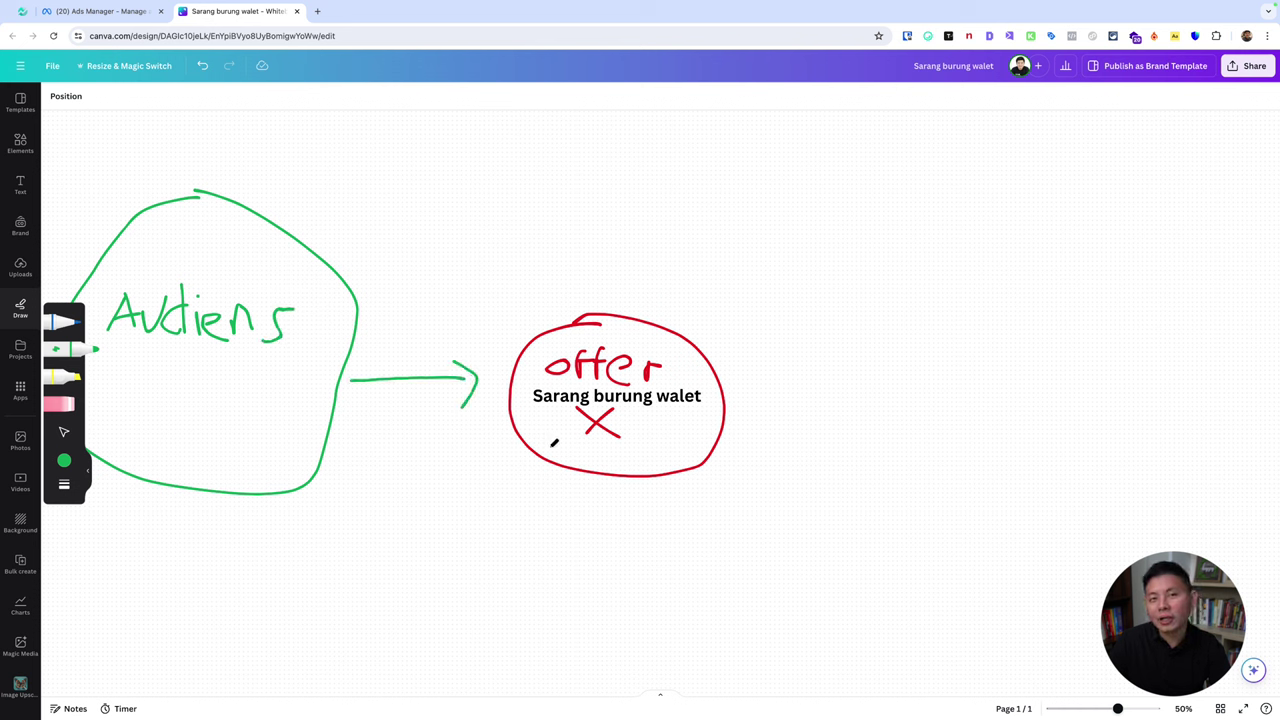
drag(453, 340, 389, 456)
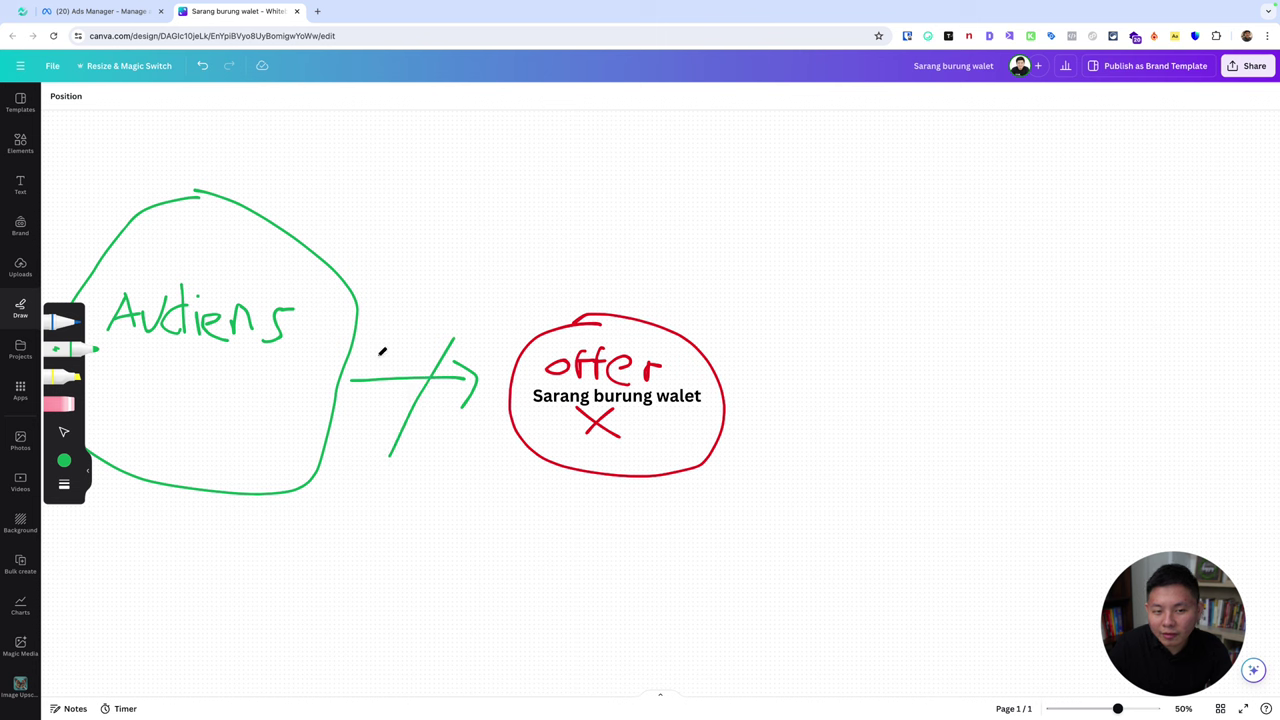
drag(378, 342, 462, 450)
key(ctrl+z)
key(ctrl+z)
key(ctrl+z)
key(ctrl+z)
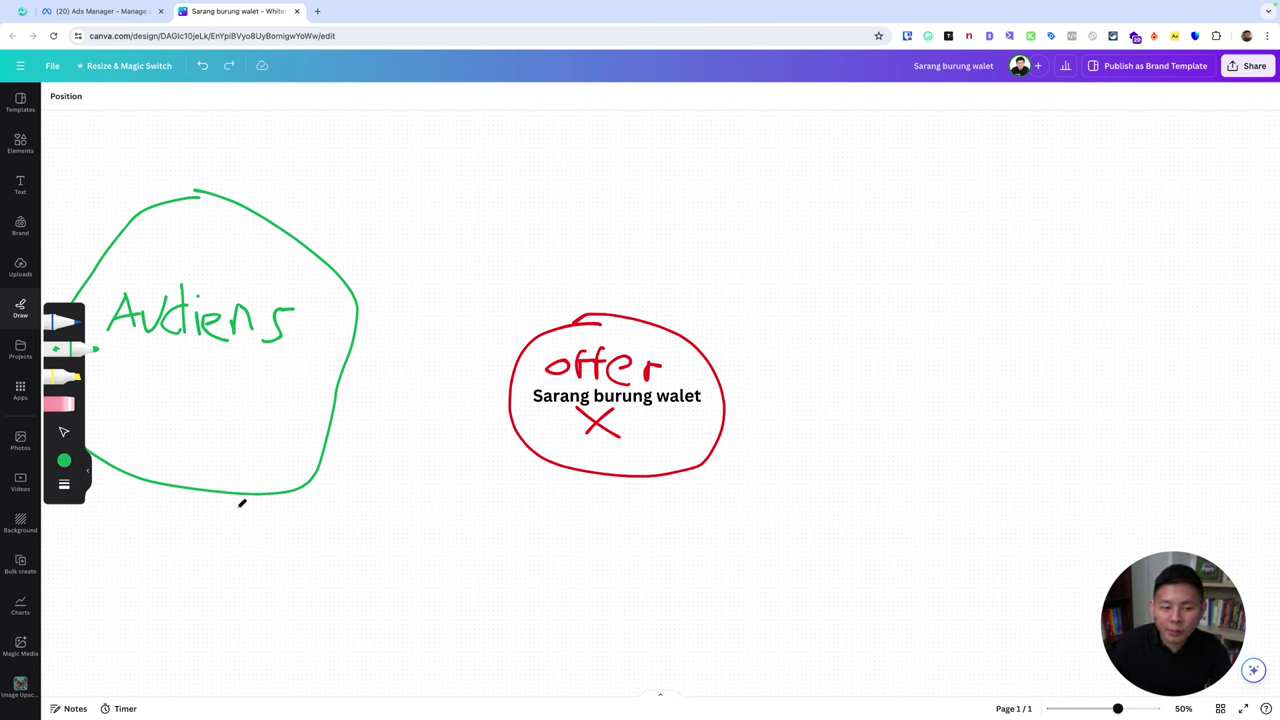
Step: Link Audiens to the offer through a purple circle lettered "Filter", with a green arrow leading in and a purple arrow leading out
mouse_move(205, 510)
mouse_down()
mouse_move(337, 577)
mouse_move(321, 590)
mouse_up()
click(66, 465)
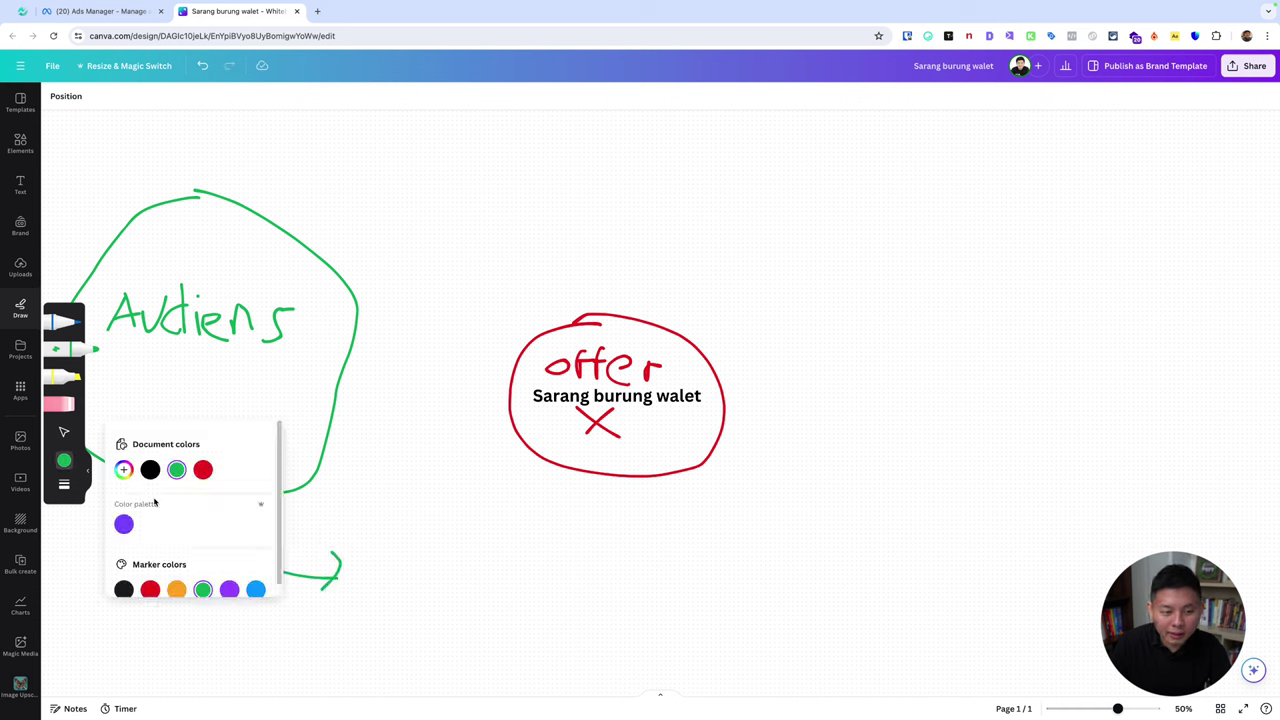
click(231, 579)
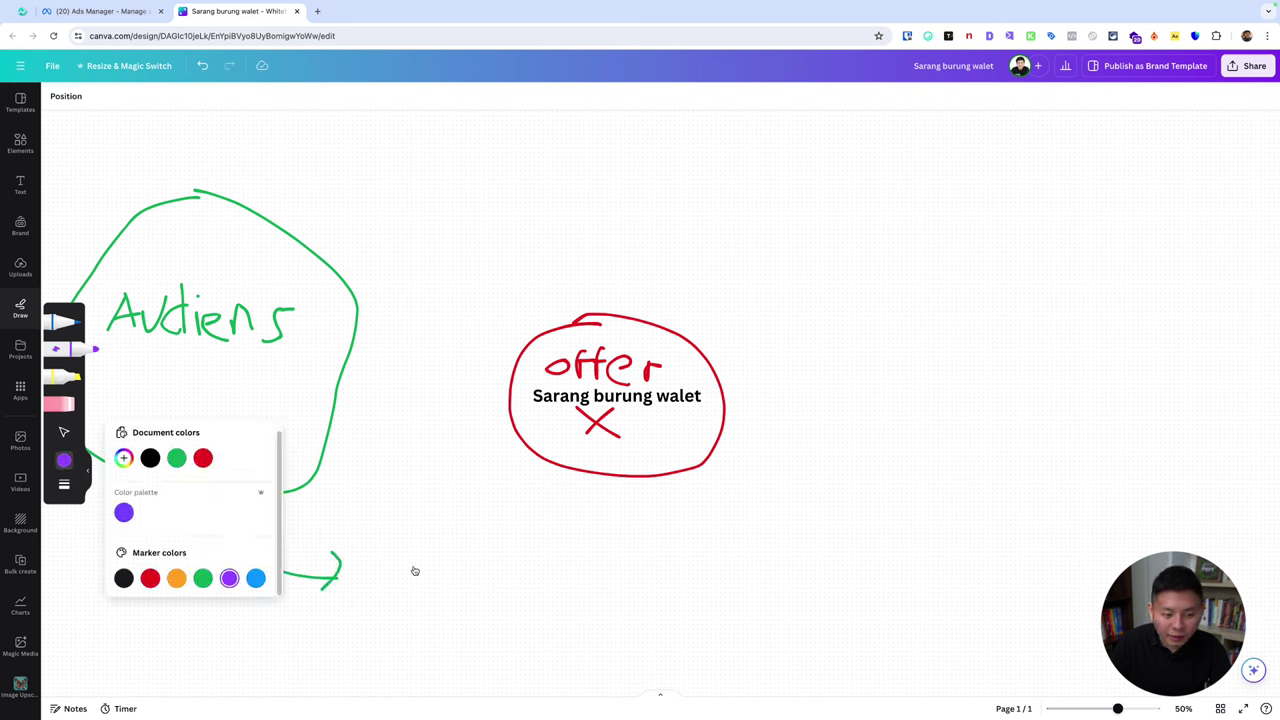
mouse_move(432, 500)
mouse_down()
mouse_move(334, 578)
mouse_move(500, 655)
mouse_move(497, 534)
mouse_move(434, 490)
mouse_up()
mouse_move(350, 549)
mouse_down()
mouse_move(347, 579)
mouse_move(384, 549)
mouse_move(364, 566)
mouse_move(452, 594)
mouse_move(465, 568)
mouse_move(598, 482)
mouse_move(624, 494)
mouse_up()
click(393, 541)
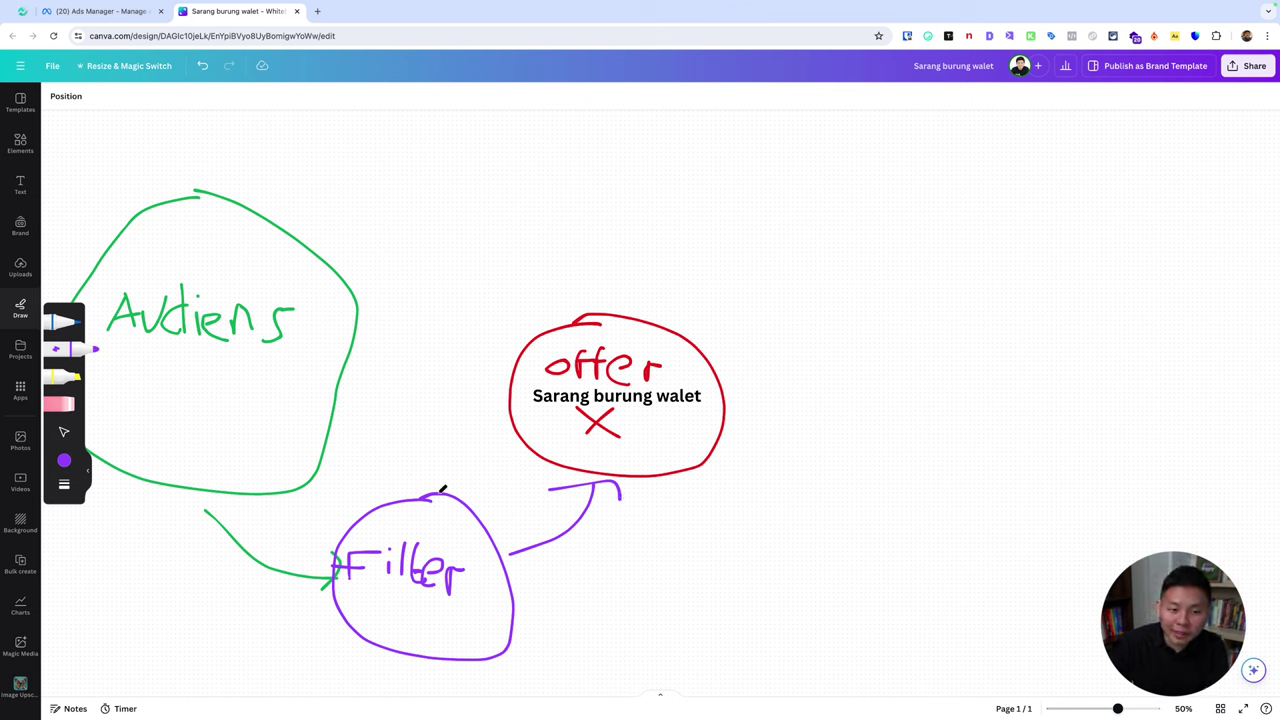
drag(338, 595, 381, 640)
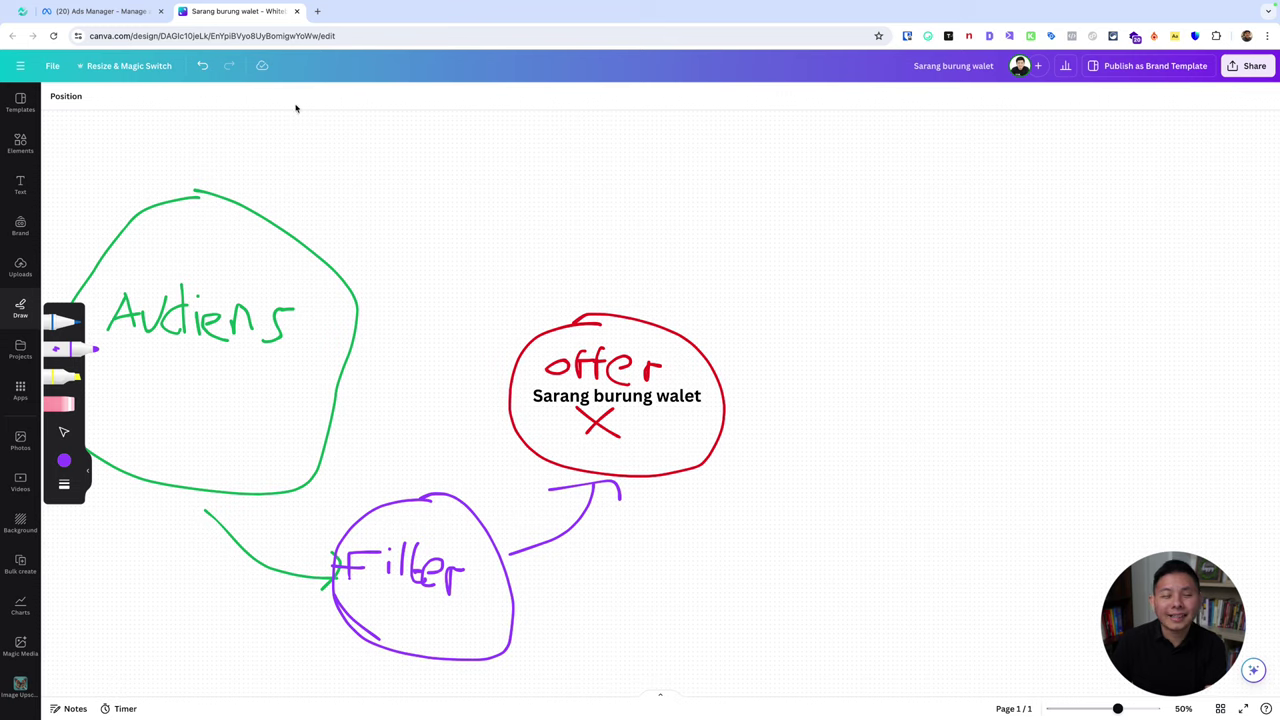
Step: Switch to Ads Manager and create a new campaign with the Engagement objective, using the manual engagement campaign setup
click(140, 18)
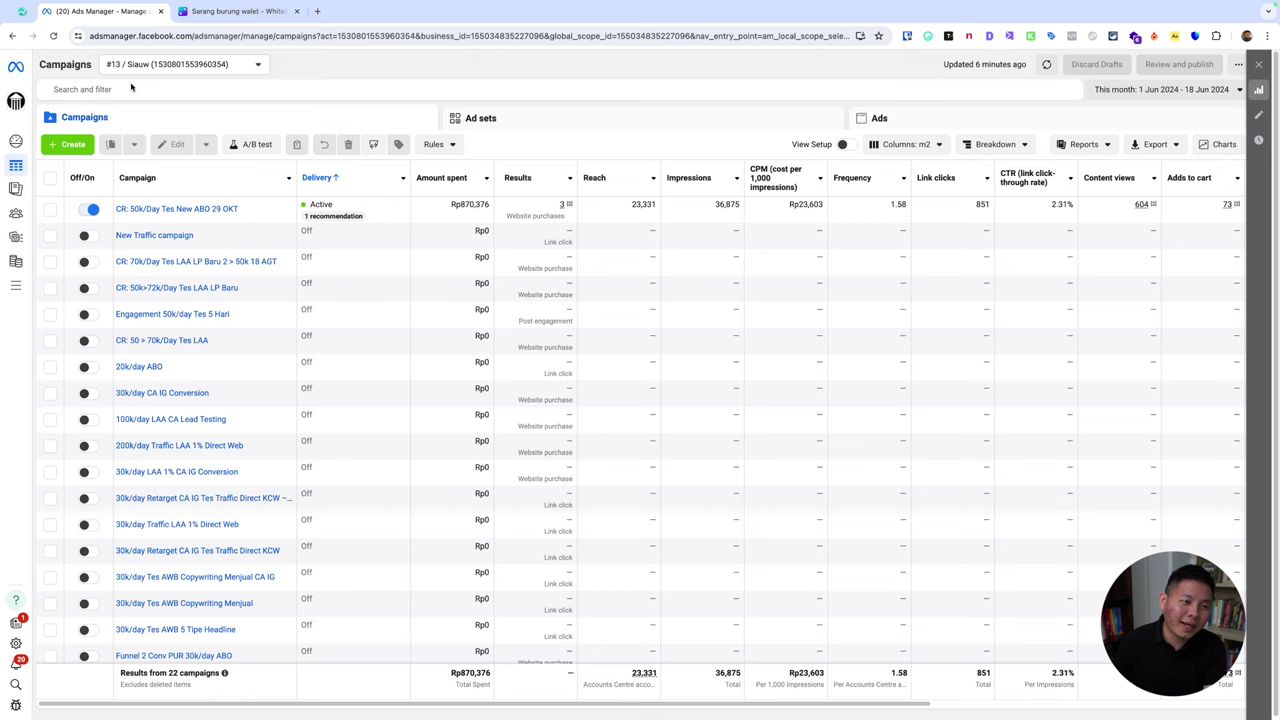
click(90, 144)
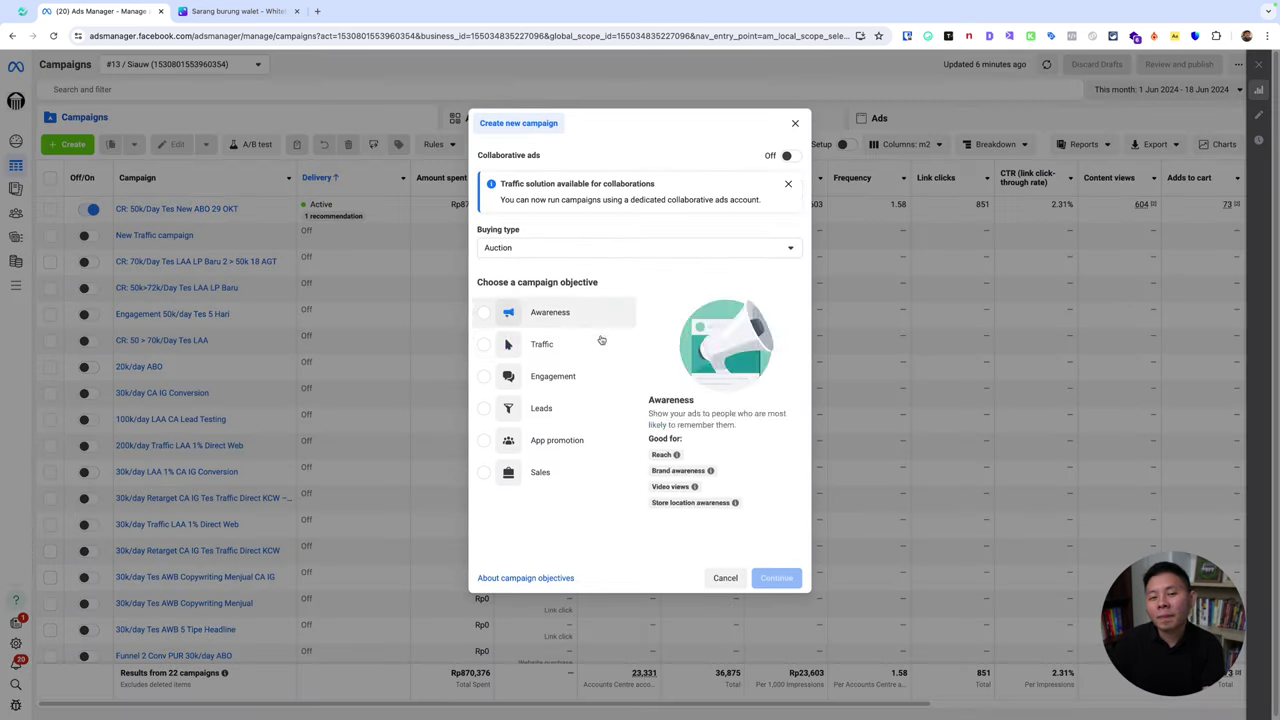
click(568, 376)
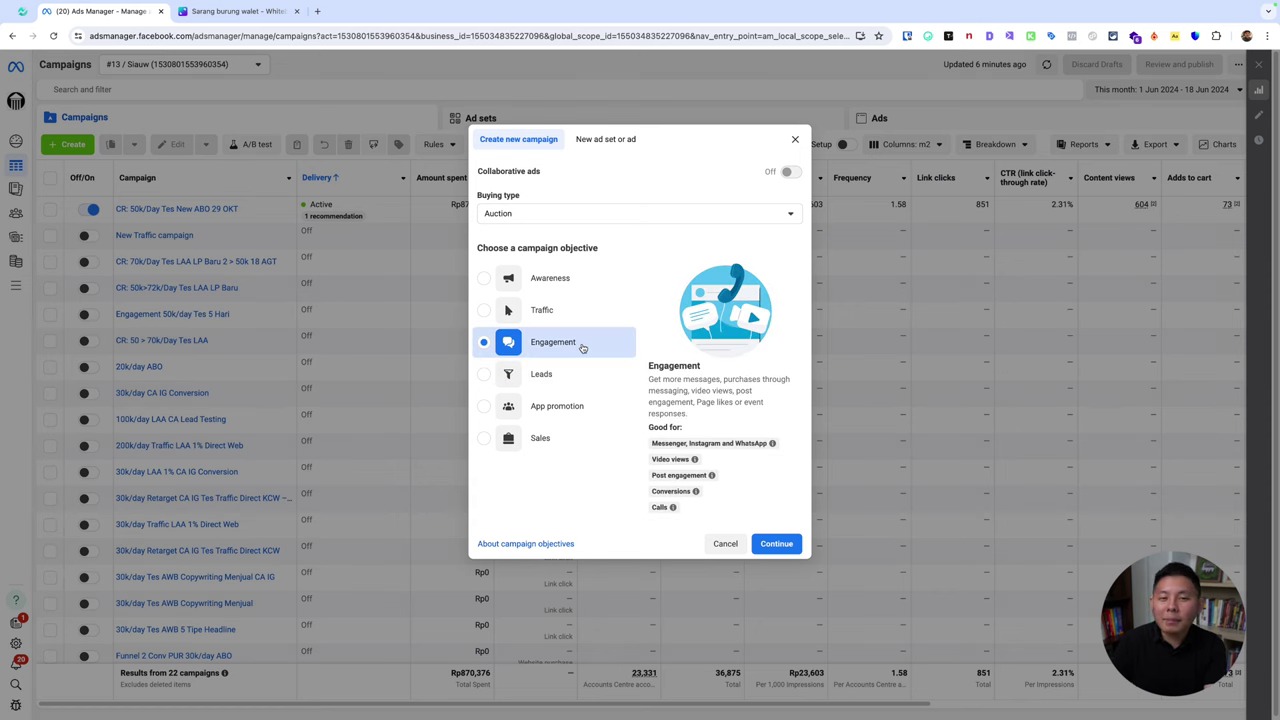
click(765, 544)
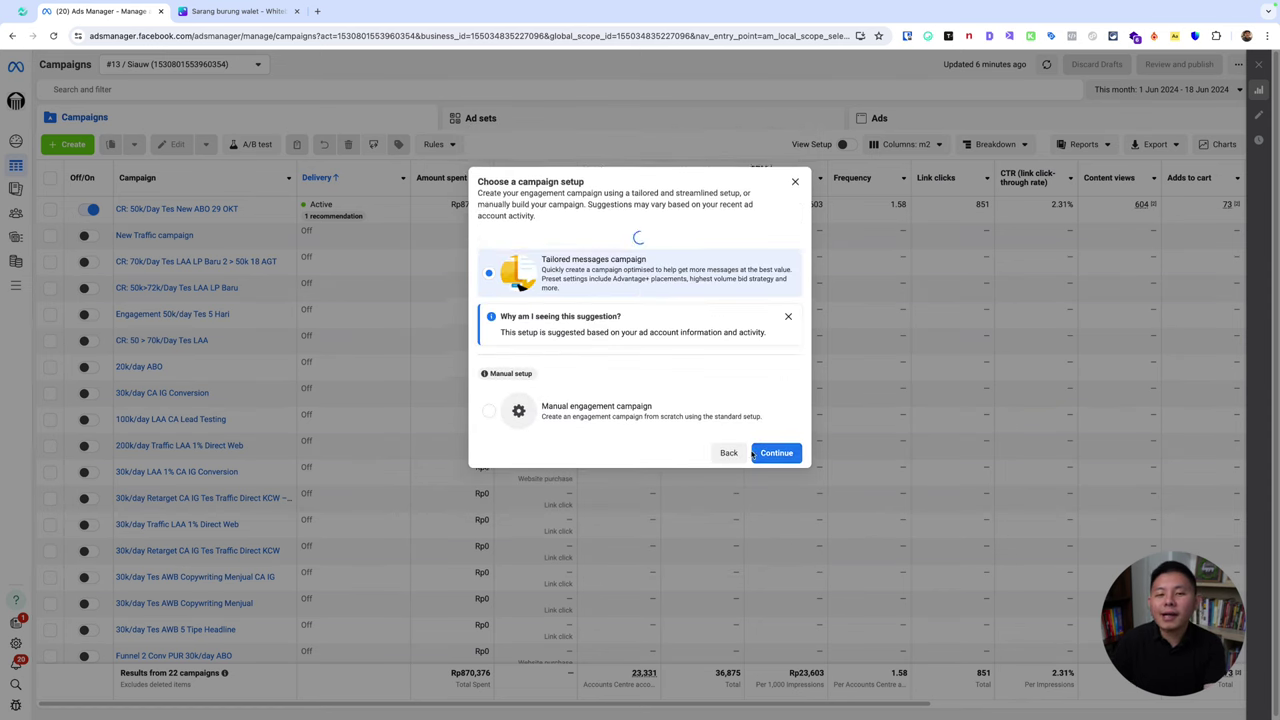
click(690, 414)
click(768, 453)
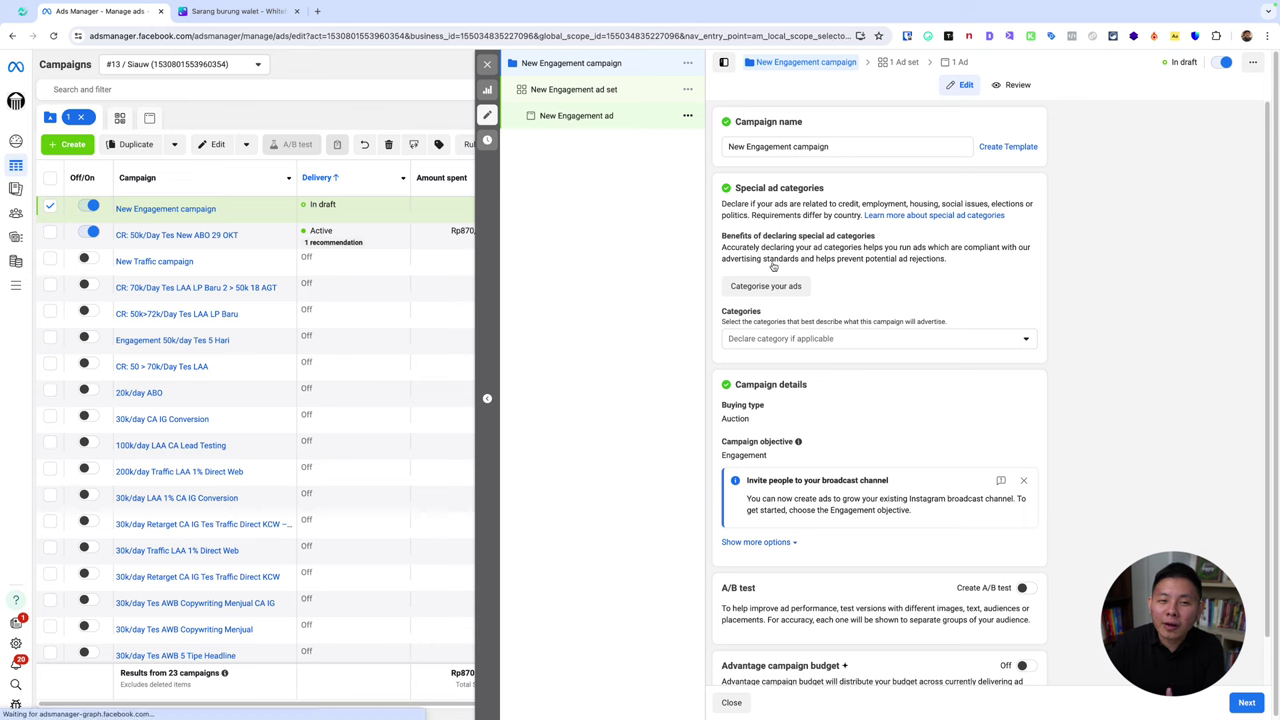
Step: Review the draft ad's creative and tracking settings and the campaign-level settings, glancing back at the filter diagram in Canva
click(541, 118)
scroll(906, 411, down, 6)
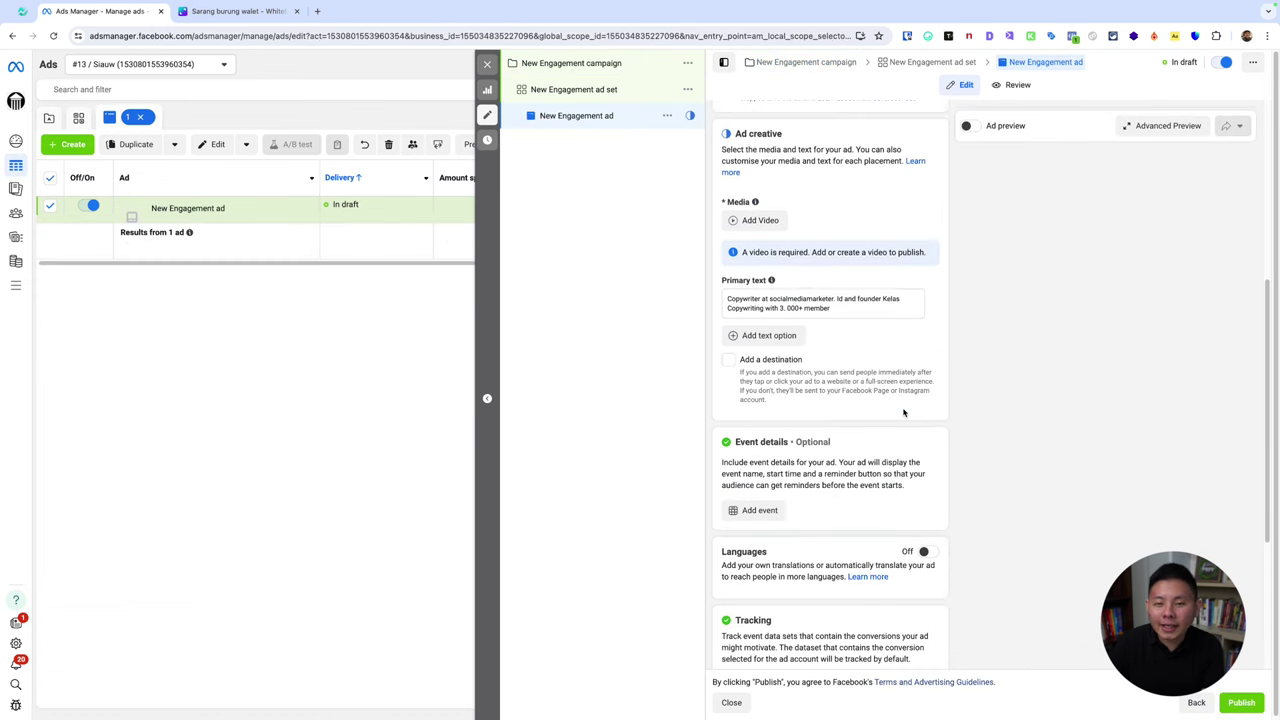
scroll(928, 437, down, 1)
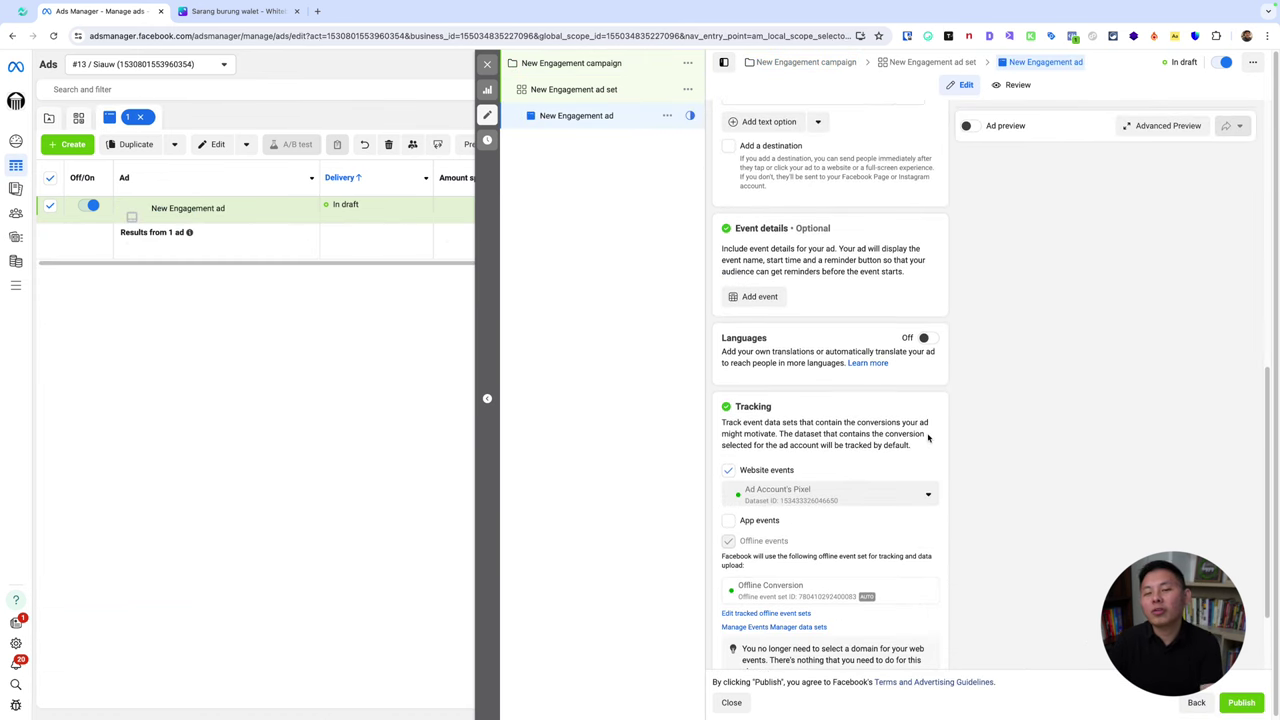
scroll(928, 437, up, 4)
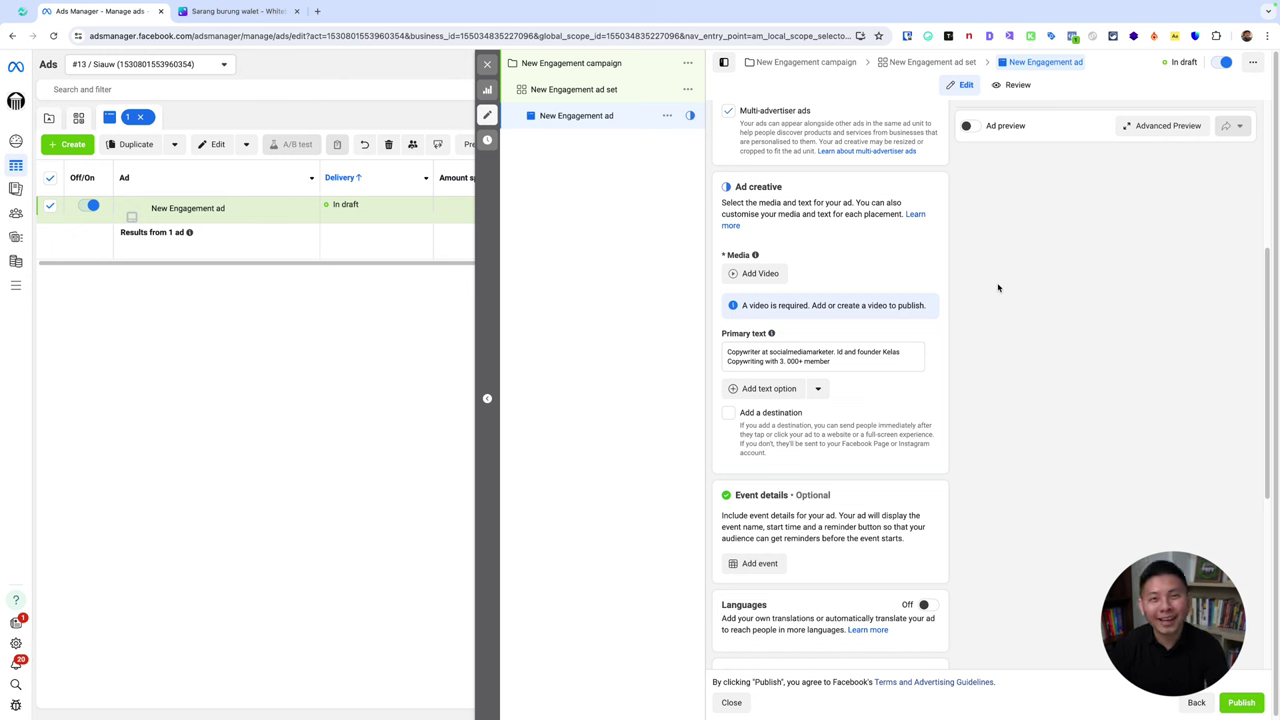
click(251, 14)
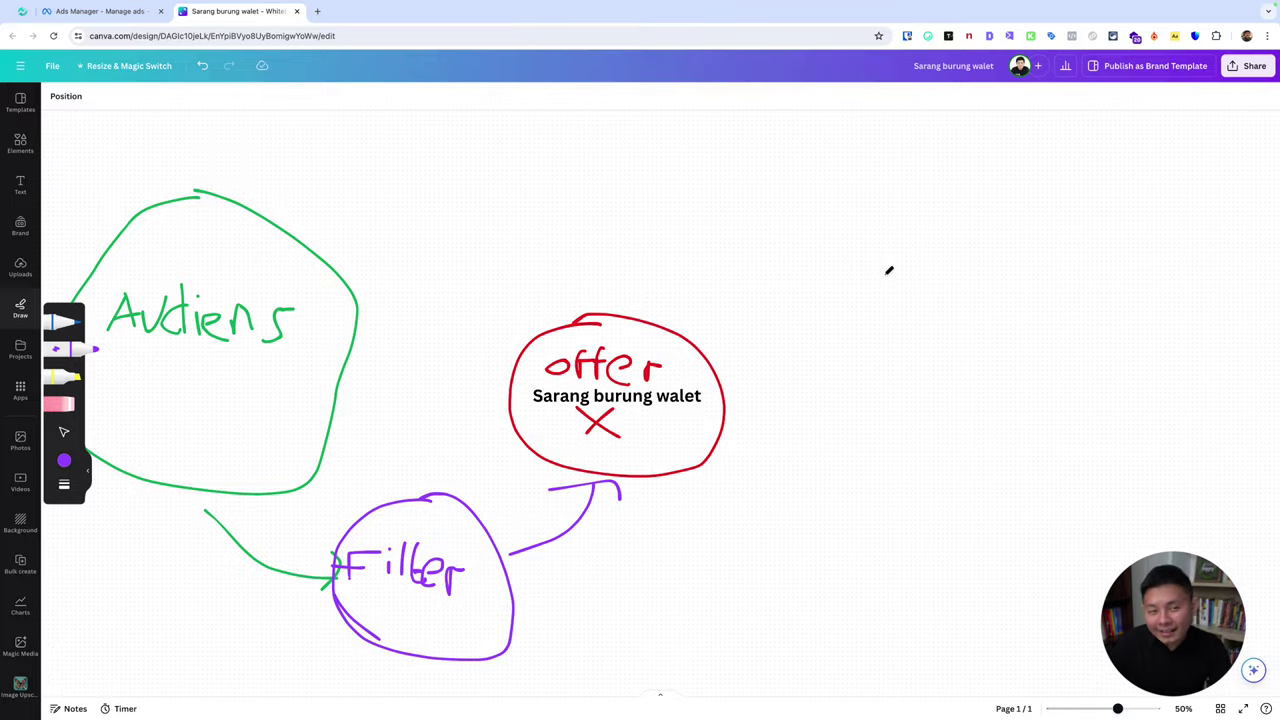
key(ctrl+shift+Tab)
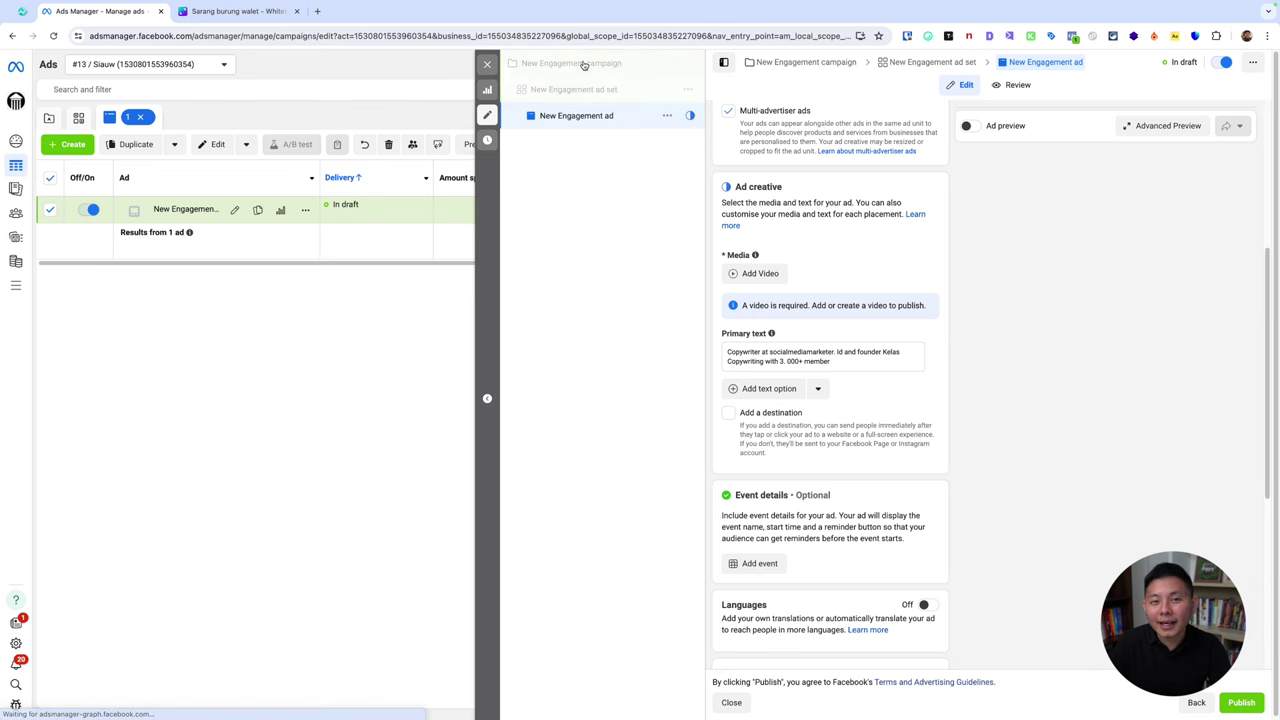
click(583, 63)
scroll(855, 370, down, 1)
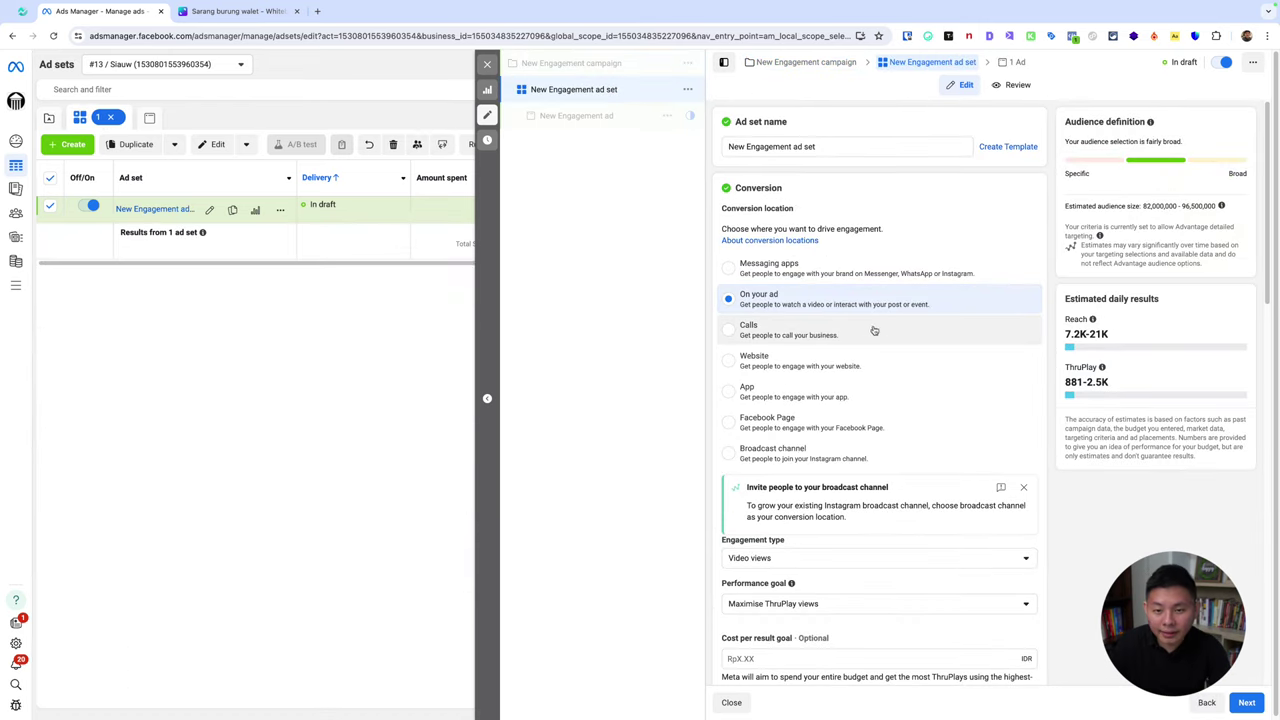
click(617, 66)
scroll(818, 572, down, 2)
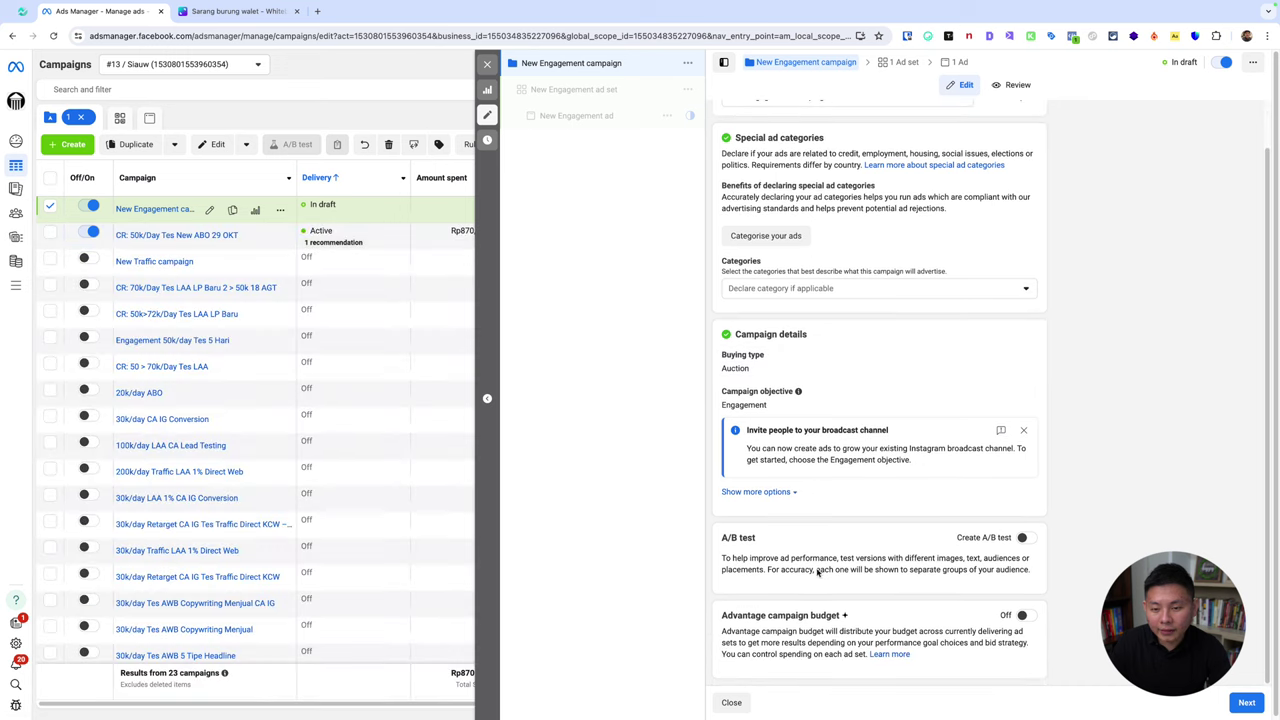
Step: In the ad set, keep Video views as the engagement type and Maximise ThruPlay views as the performance goal
click(572, 91)
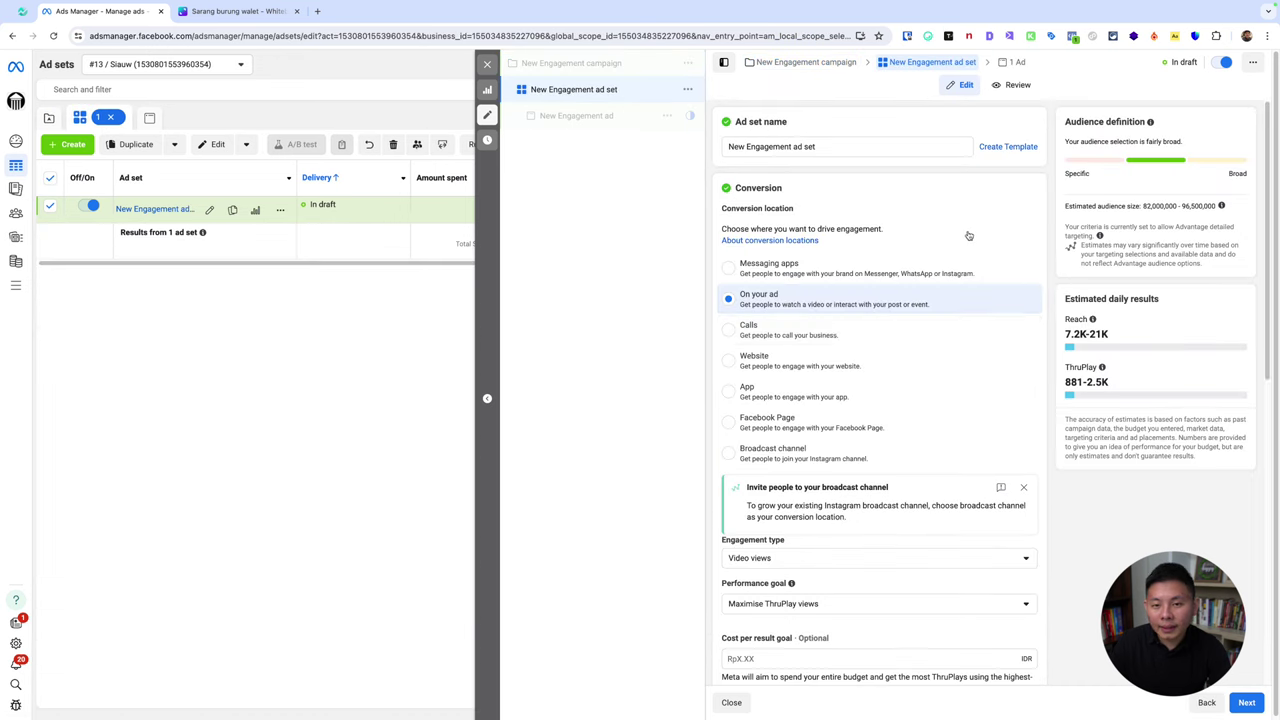
scroll(814, 315, down, 3)
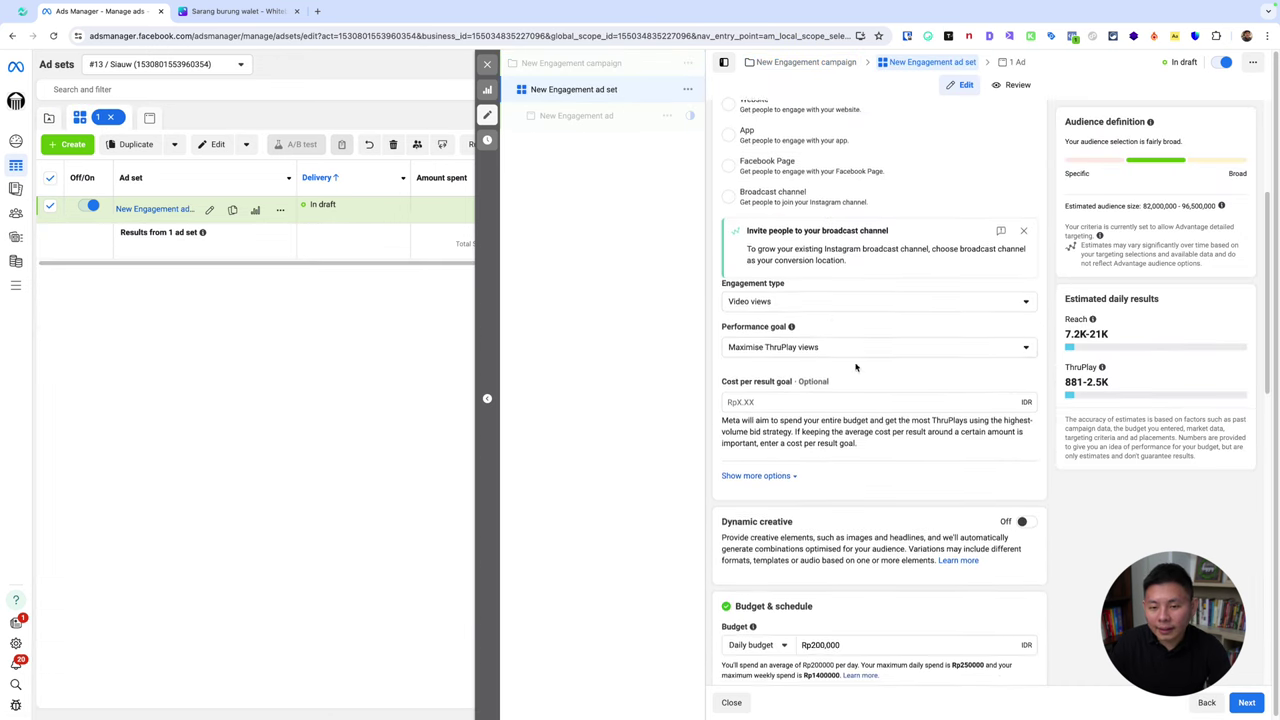
click(815, 307)
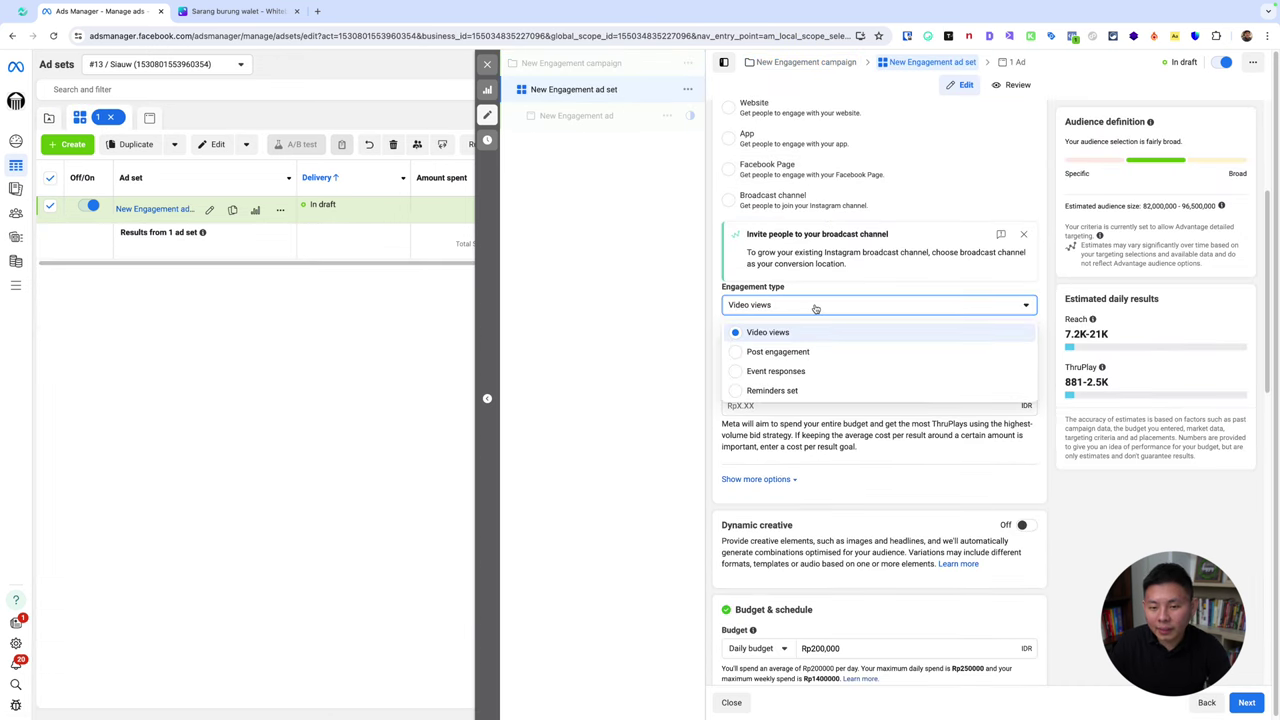
click(760, 333)
click(786, 350)
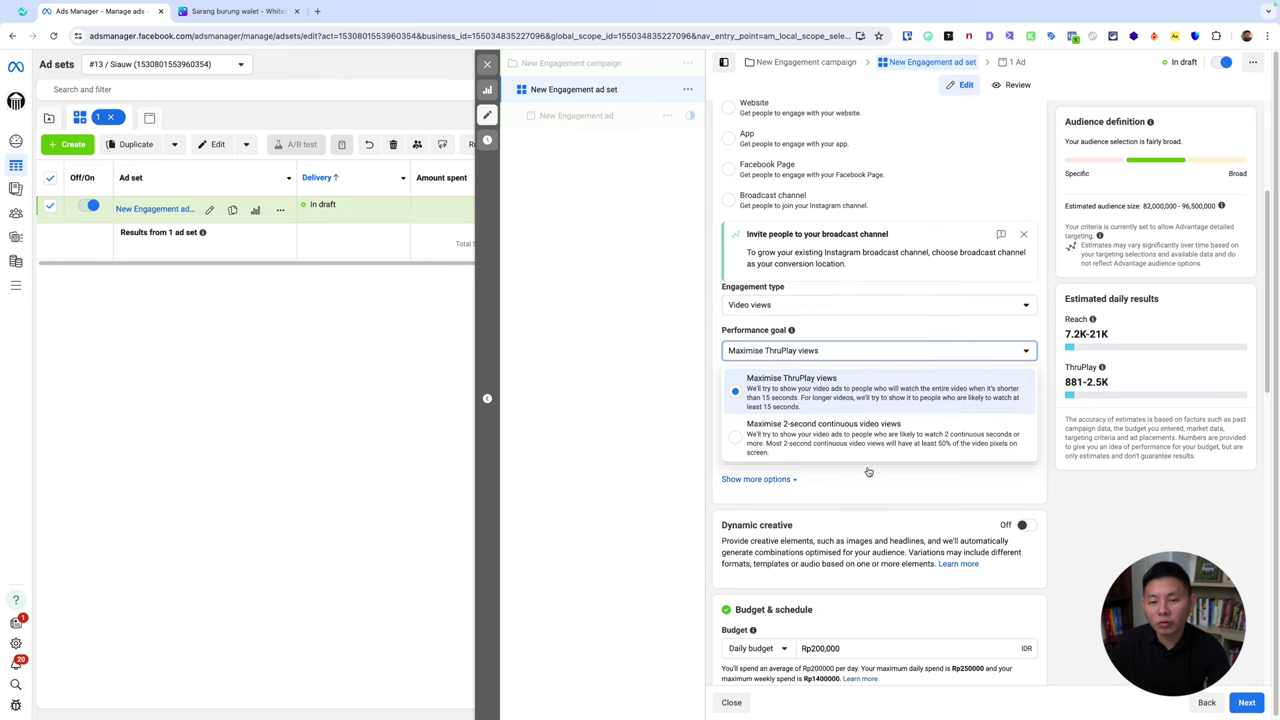
click(682, 377)
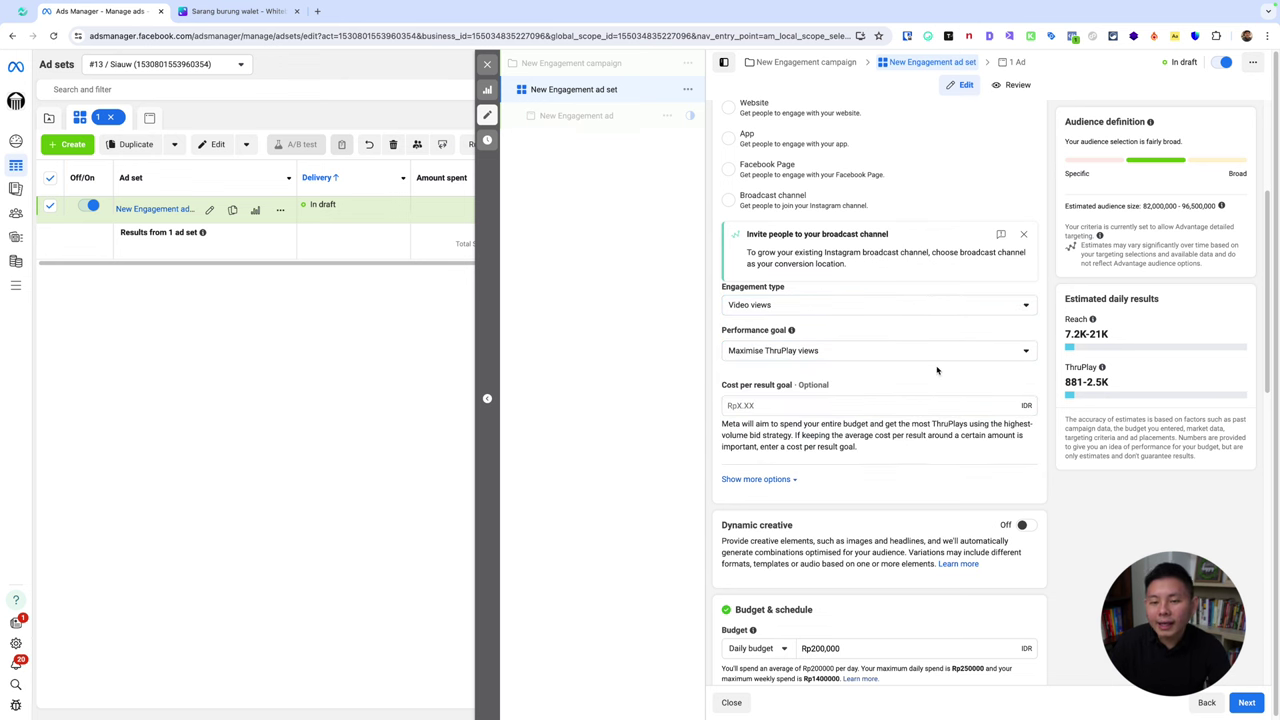
Step: Set the ad set's daily budget to Rp100,000
scroll(937, 370, down, 4)
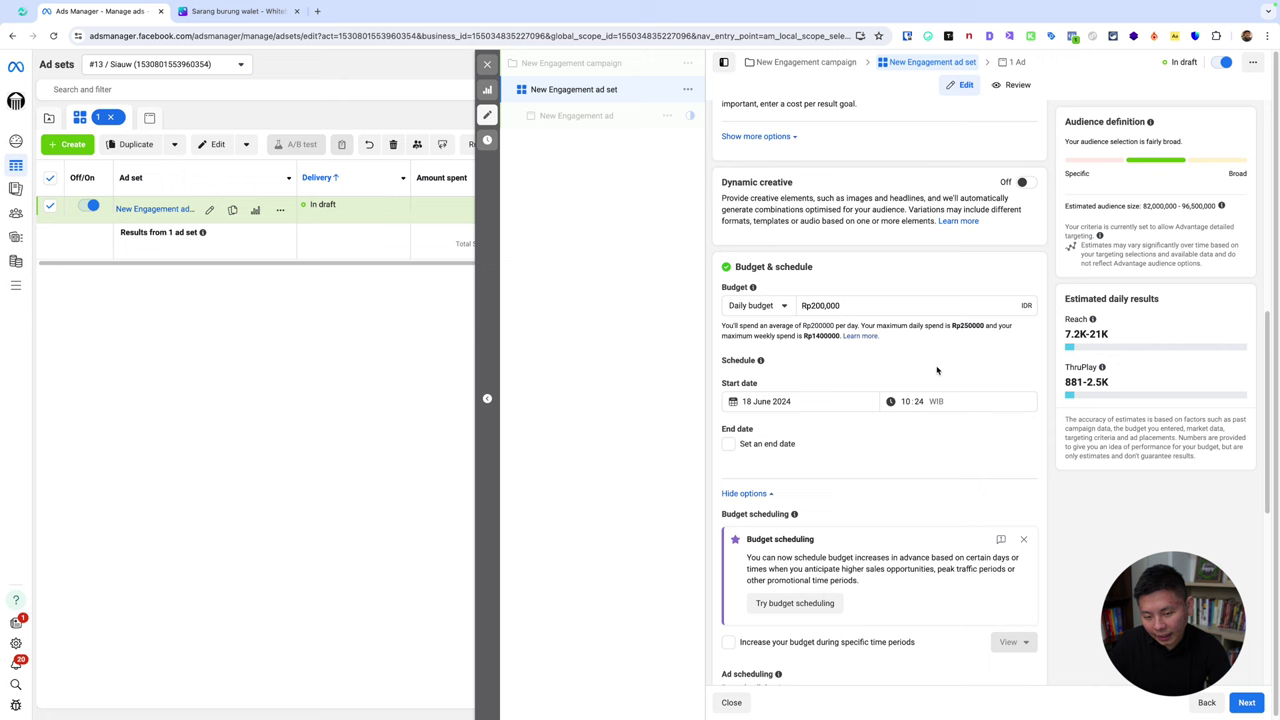
click(817, 305)
key(BackSpace)
text(10)
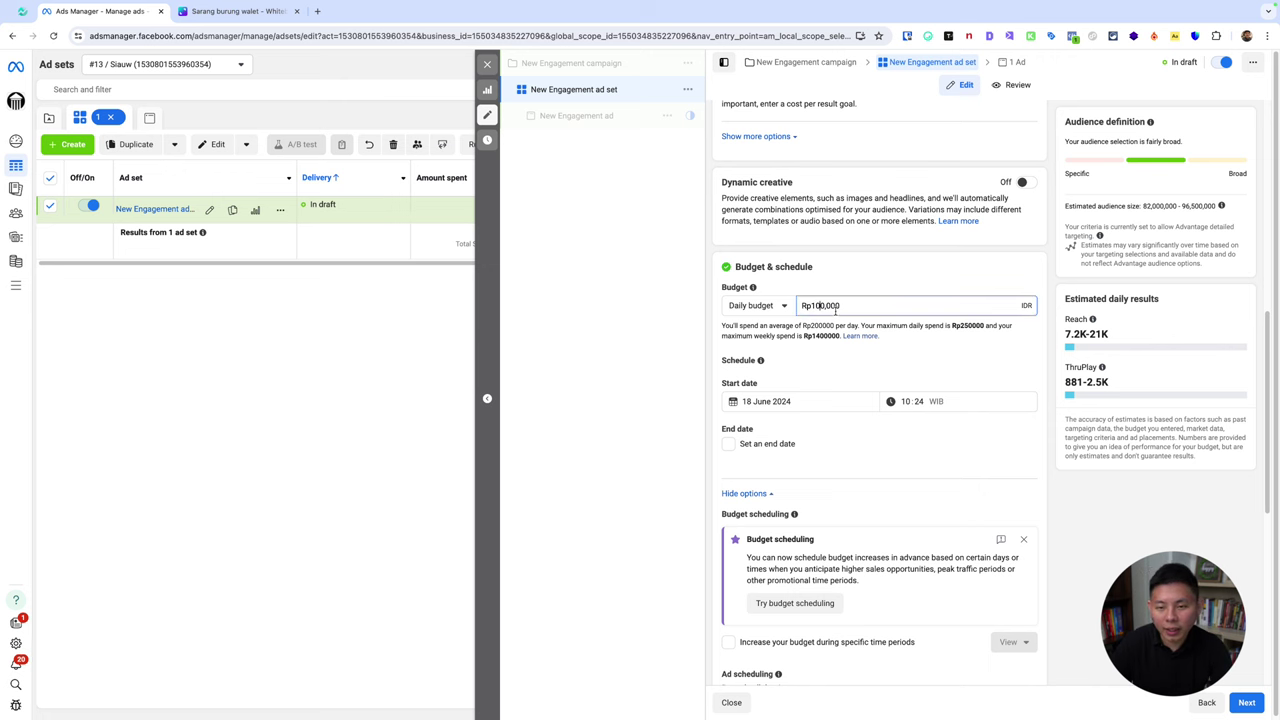
click(912, 355)
scroll(912, 355, down, 2)
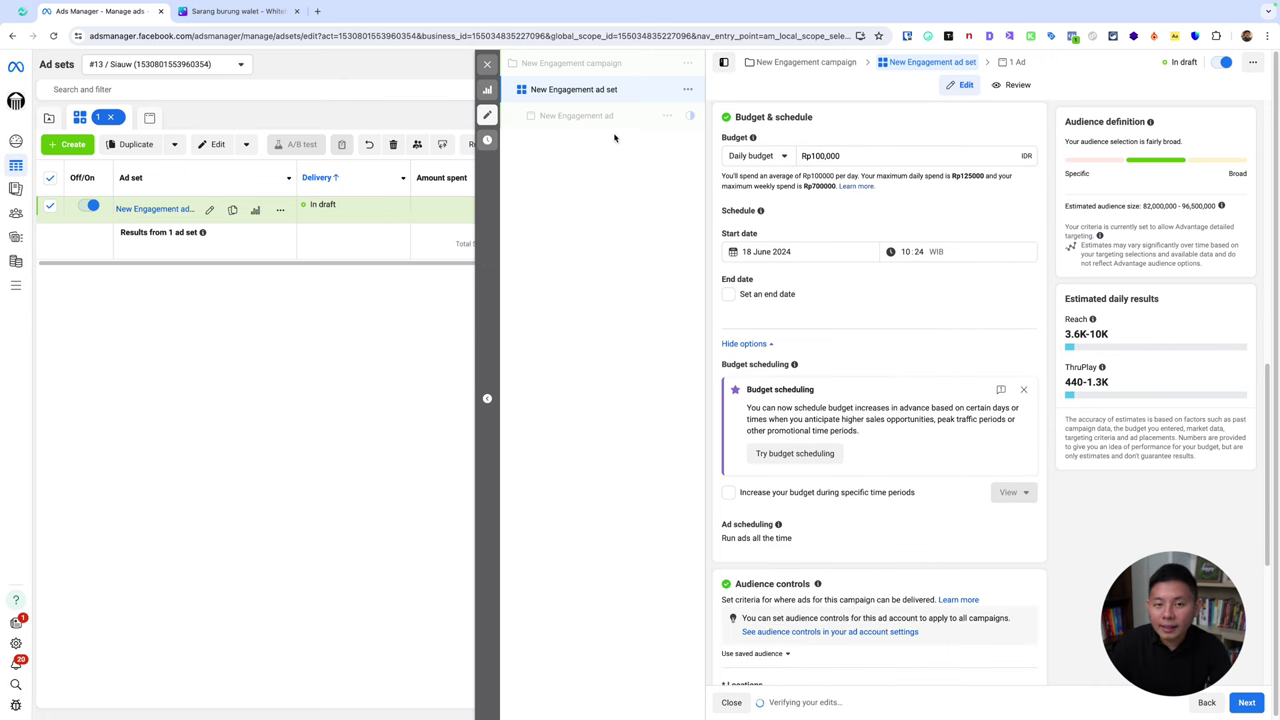
Step: Open the Audiences page in a new browser tab, keeping the draft ad editor open
scroll(829, 371, down, 6)
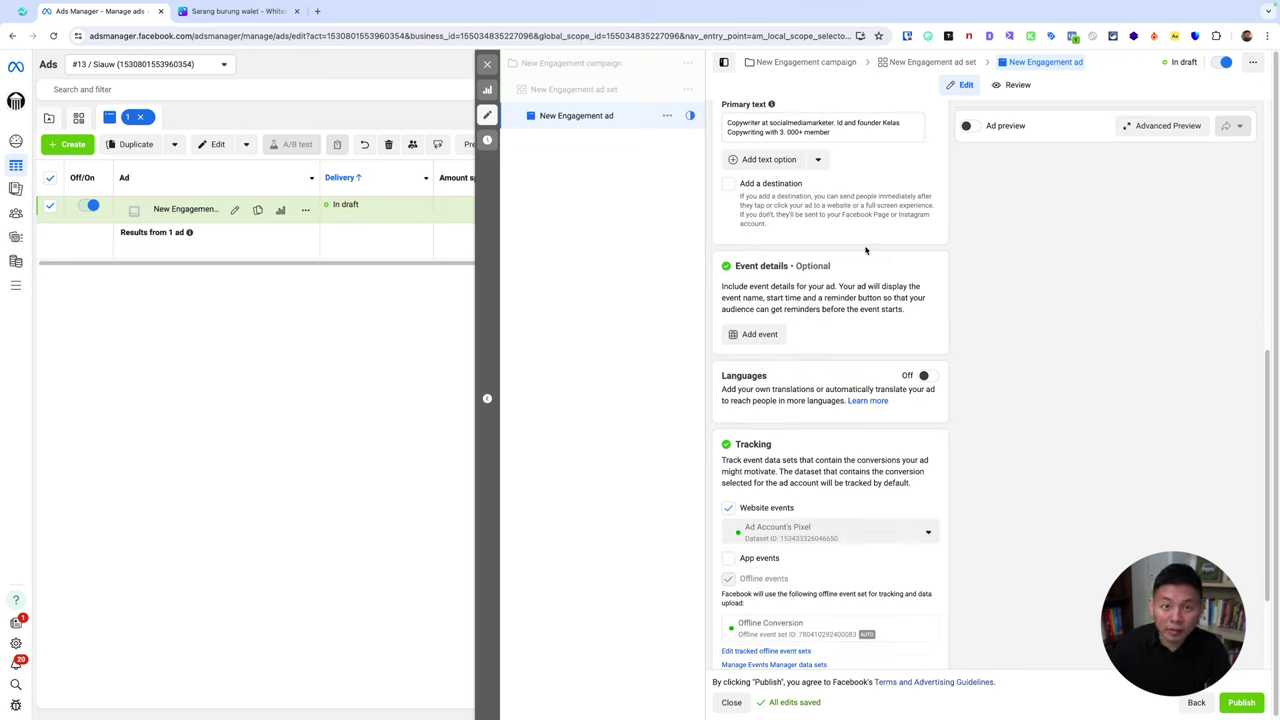
right_click(30, 214)
key(Escape)
right_click(30, 214)
click(80, 220)
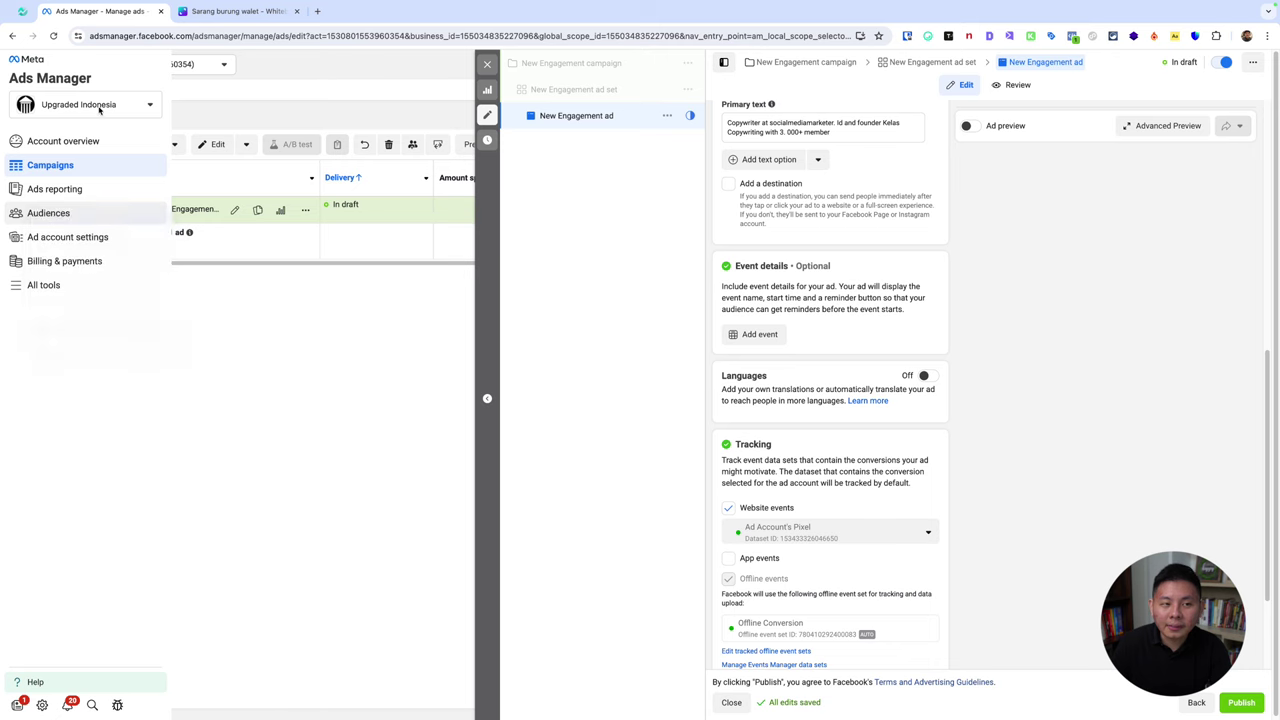
click(240, 11)
click(418, 18)
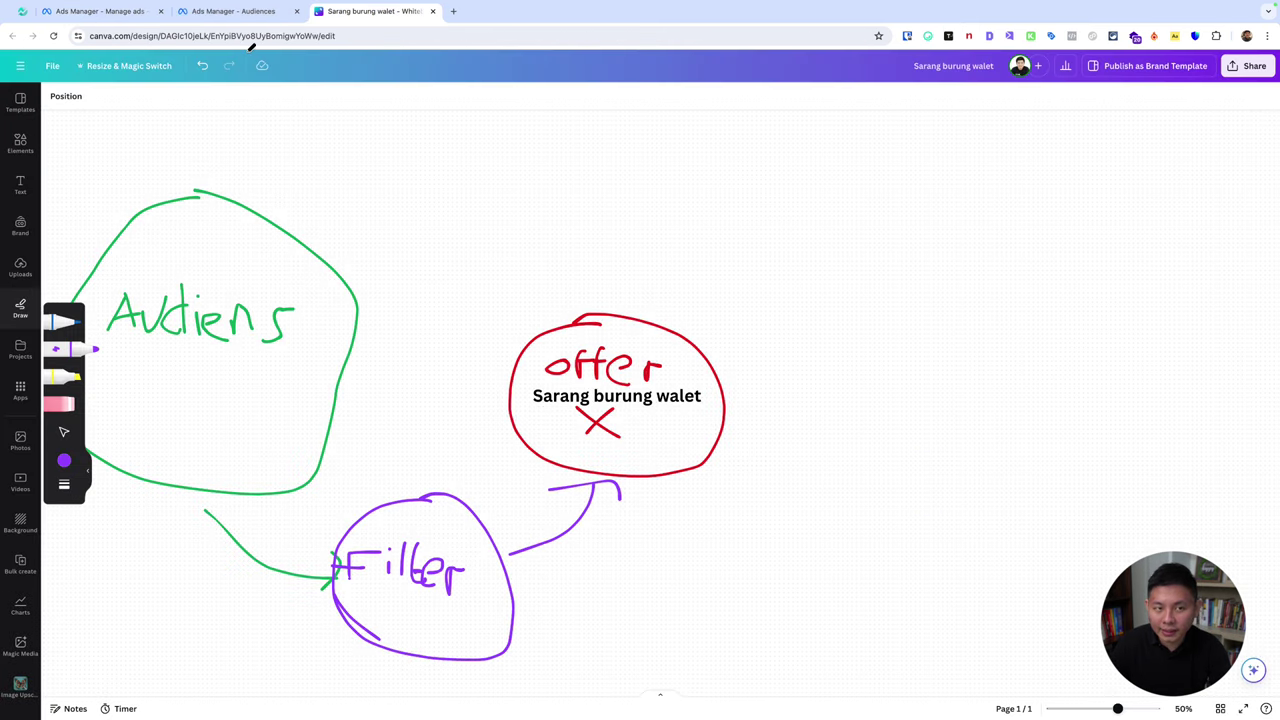
click(255, 12)
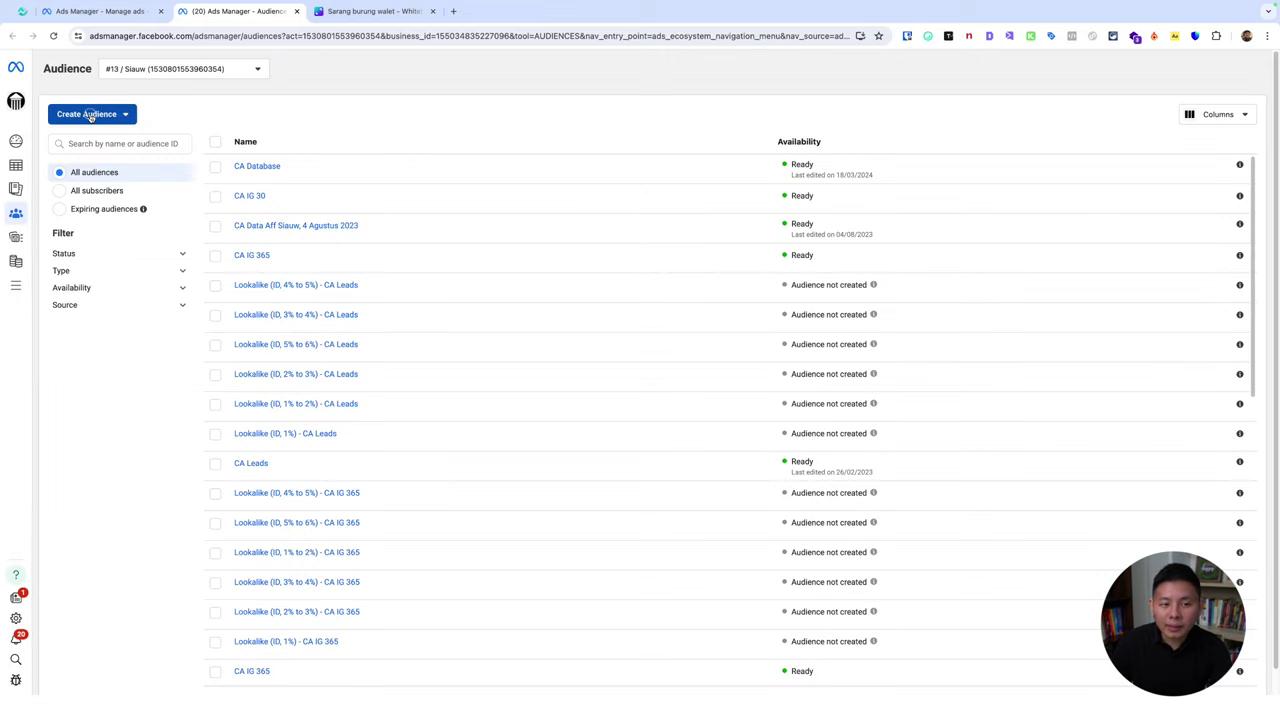
Step: Start a custom audience from the Video source, with people who have viewed at least 50% of the video as the engagement type
click(90, 116)
click(86, 142)
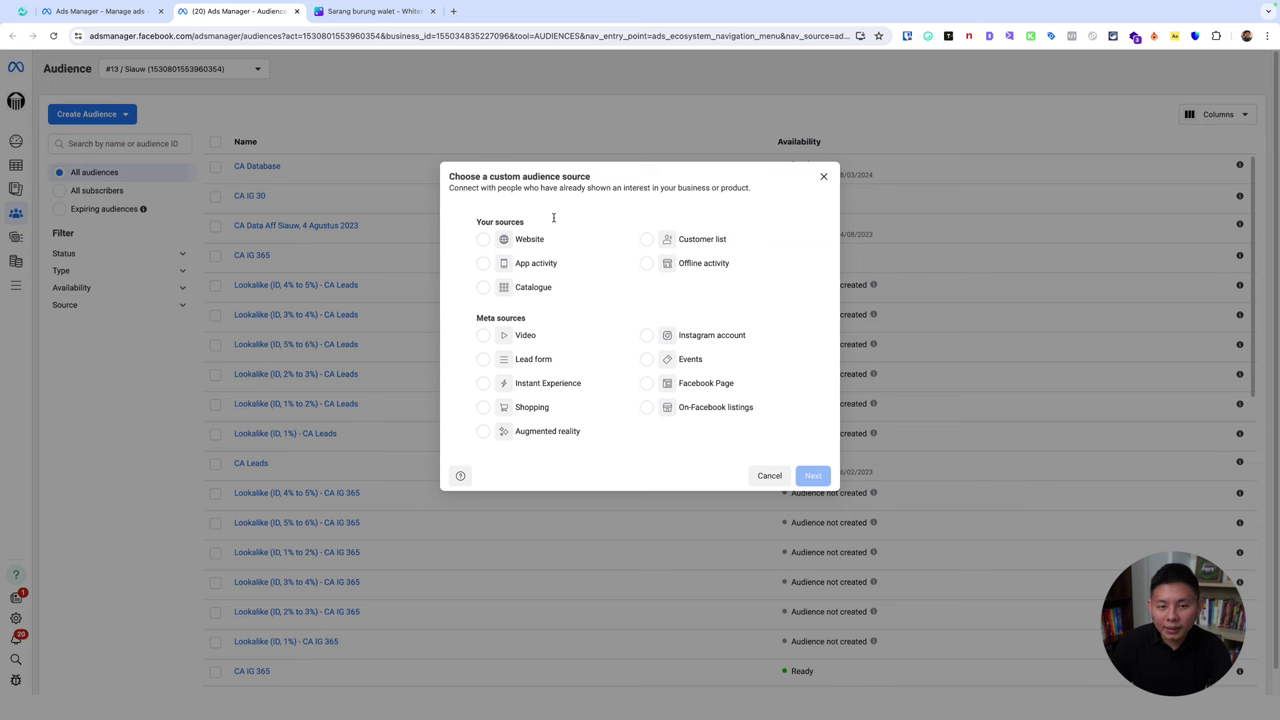
click(560, 338)
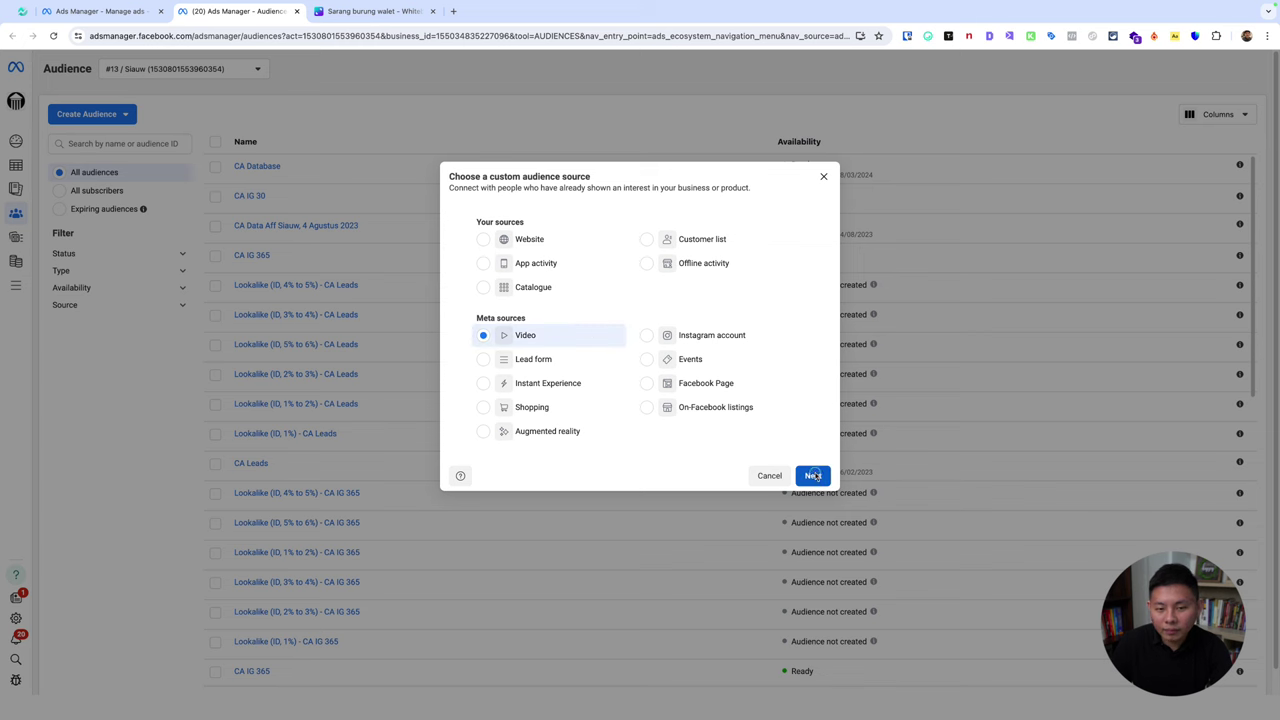
click(813, 476)
click(547, 257)
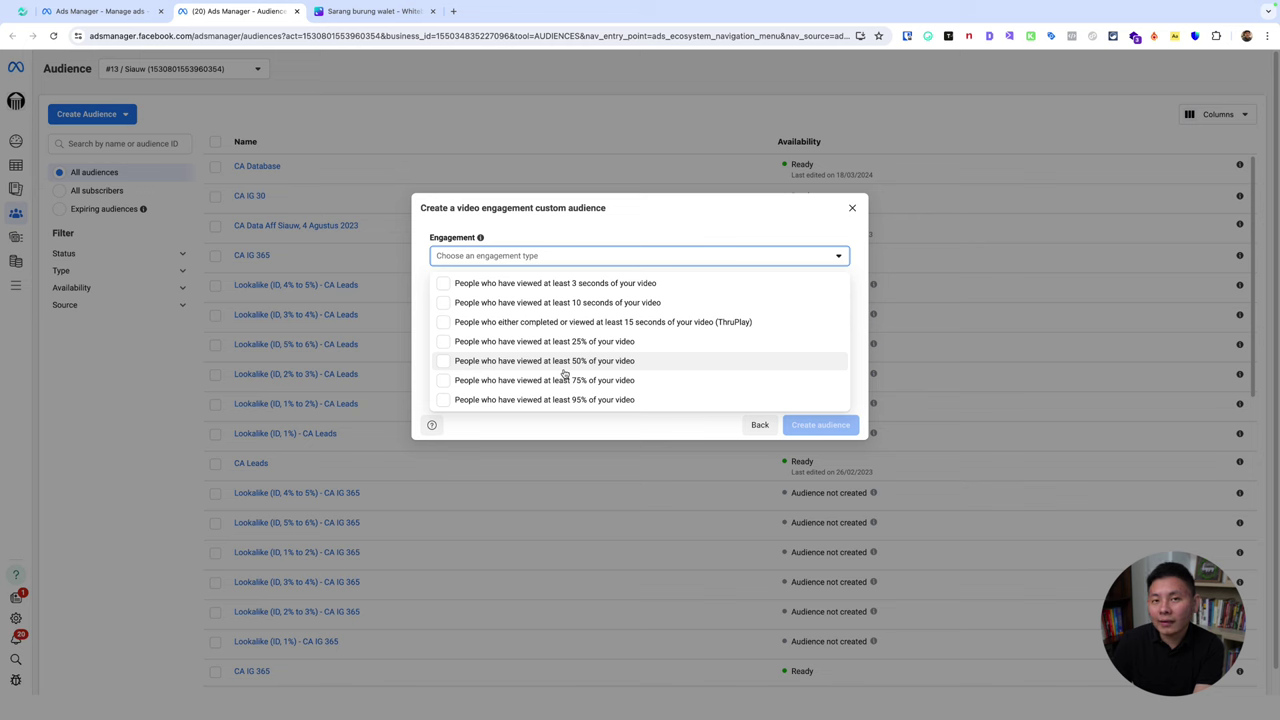
click(573, 371)
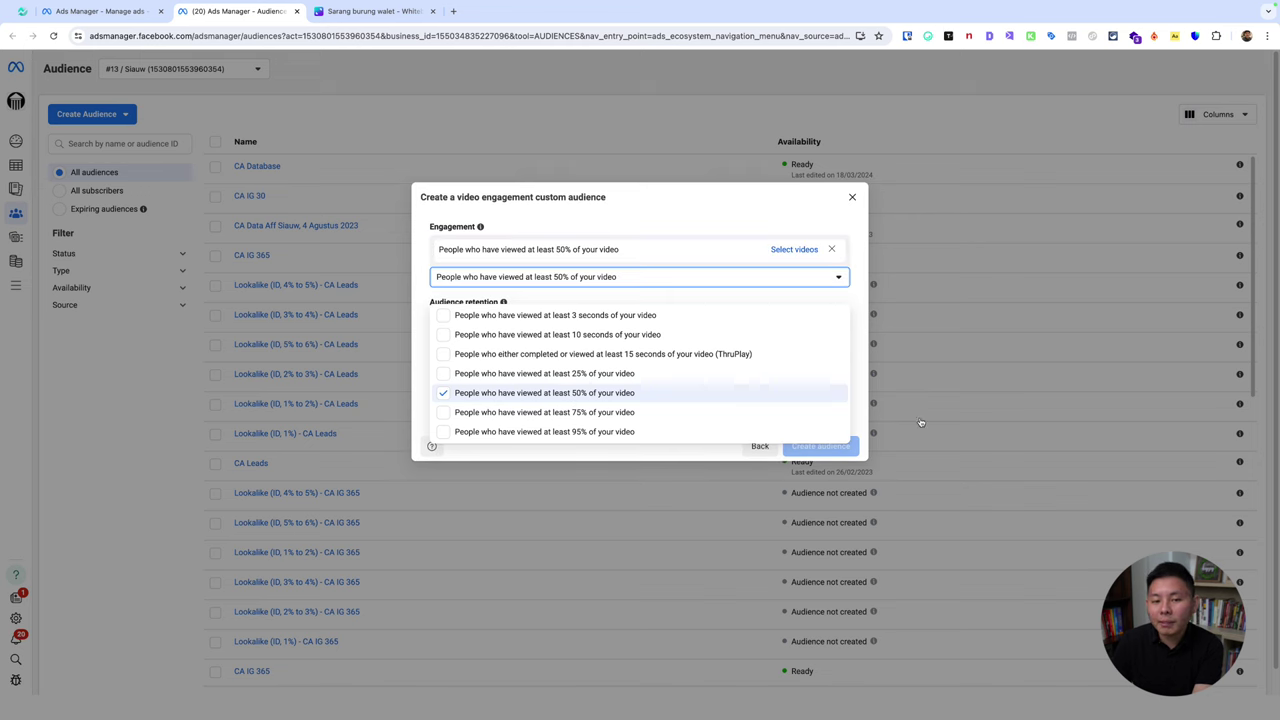
click(776, 238)
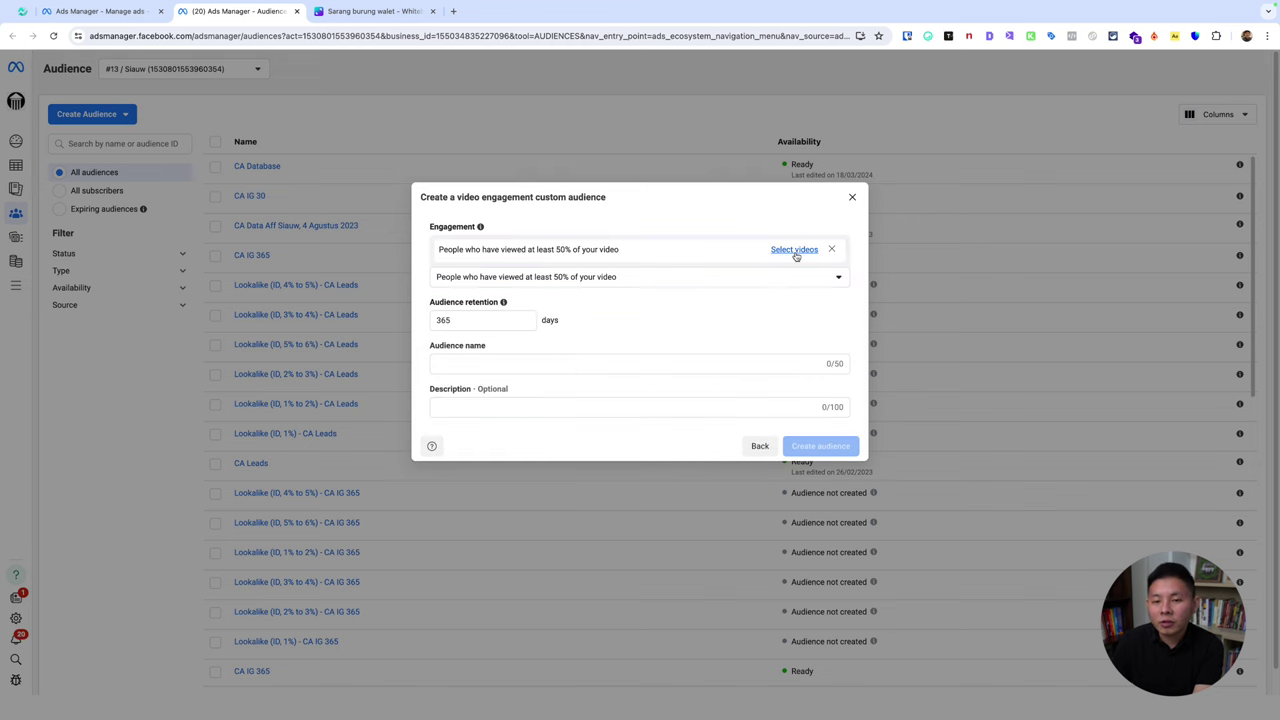
Step: Check the video selection and the audience retention setting of the custom audience without choosing any videos
click(785, 250)
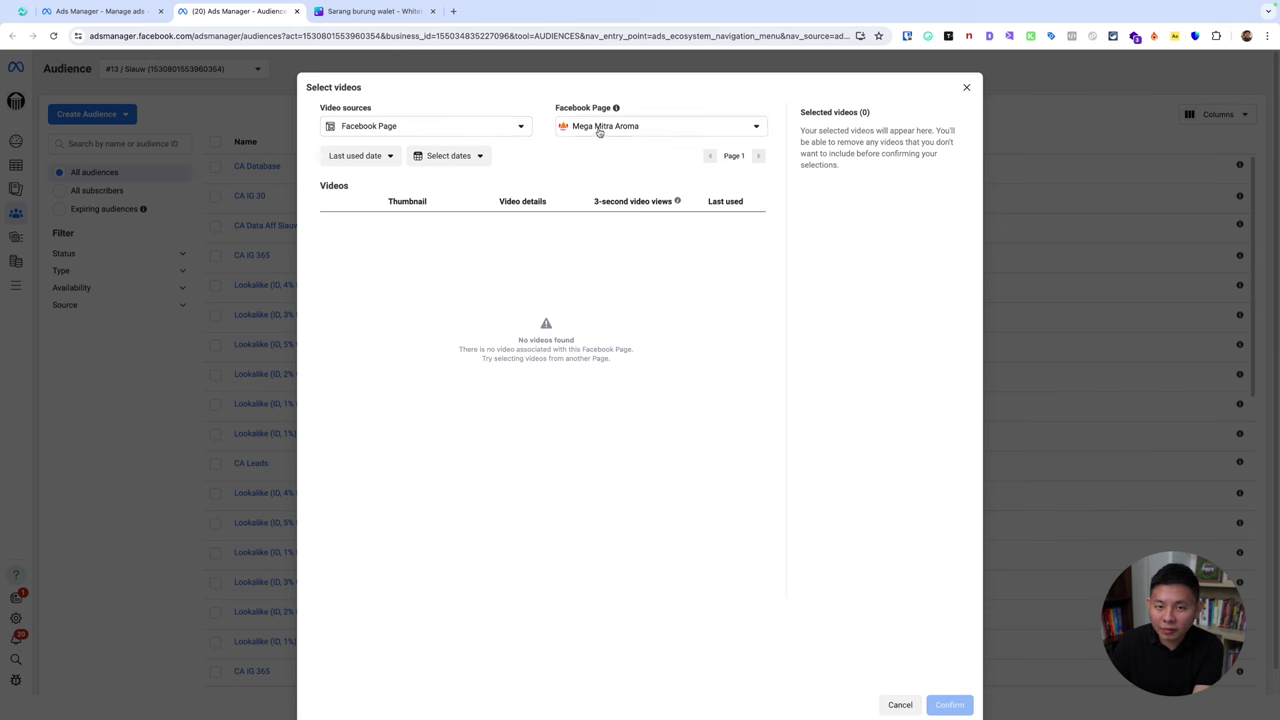
click(966, 87)
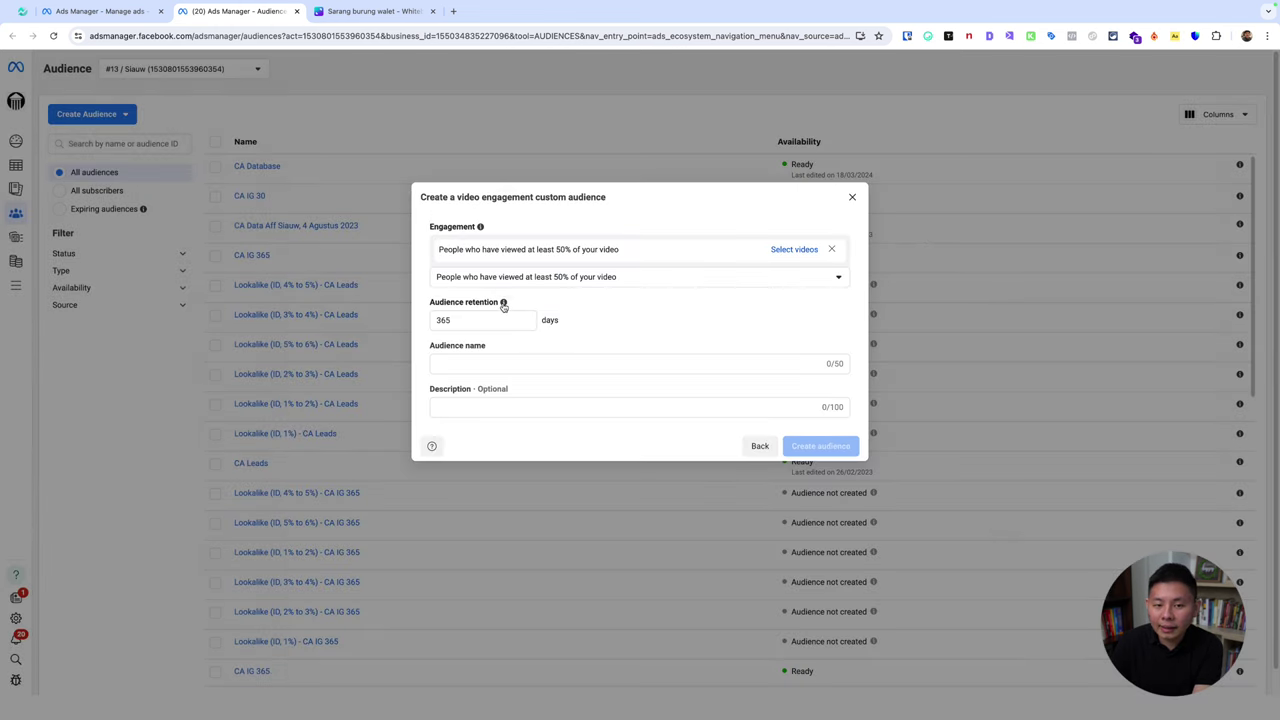
mouse_move(503, 305)
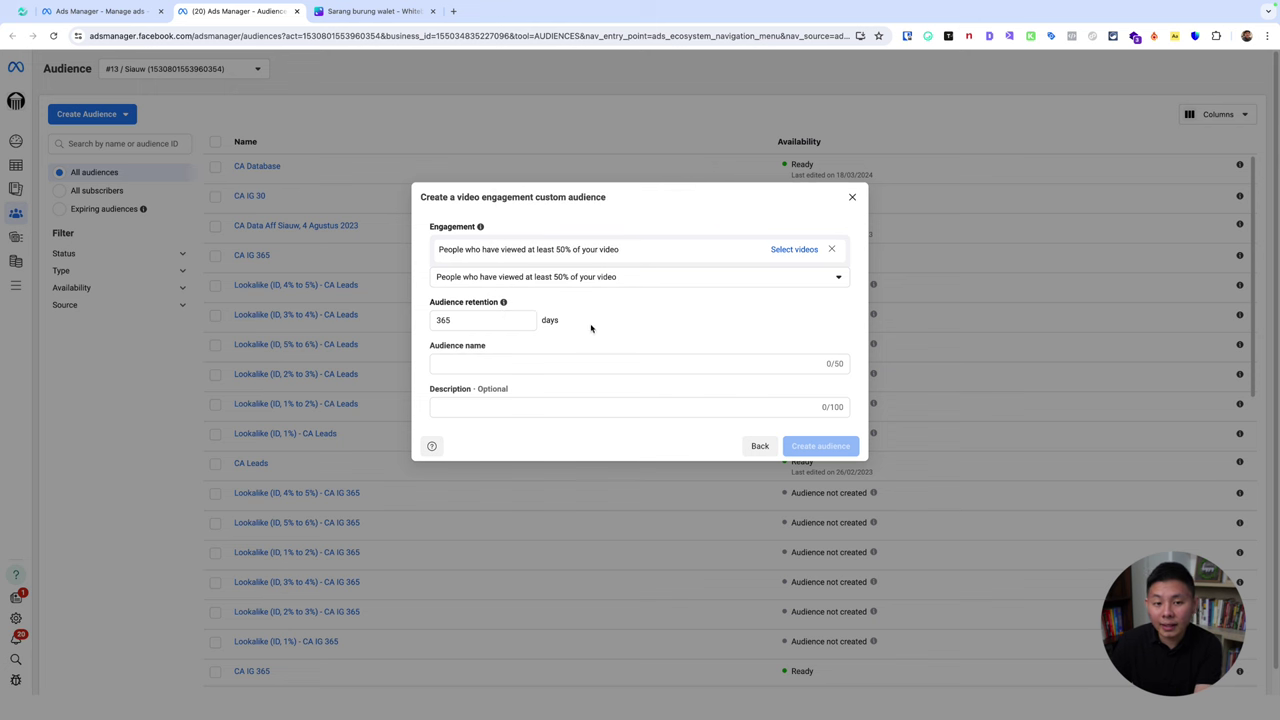
Step: Name the custom audience "CA VV 50% video edukasi" and close its form without creating it
click(667, 362)
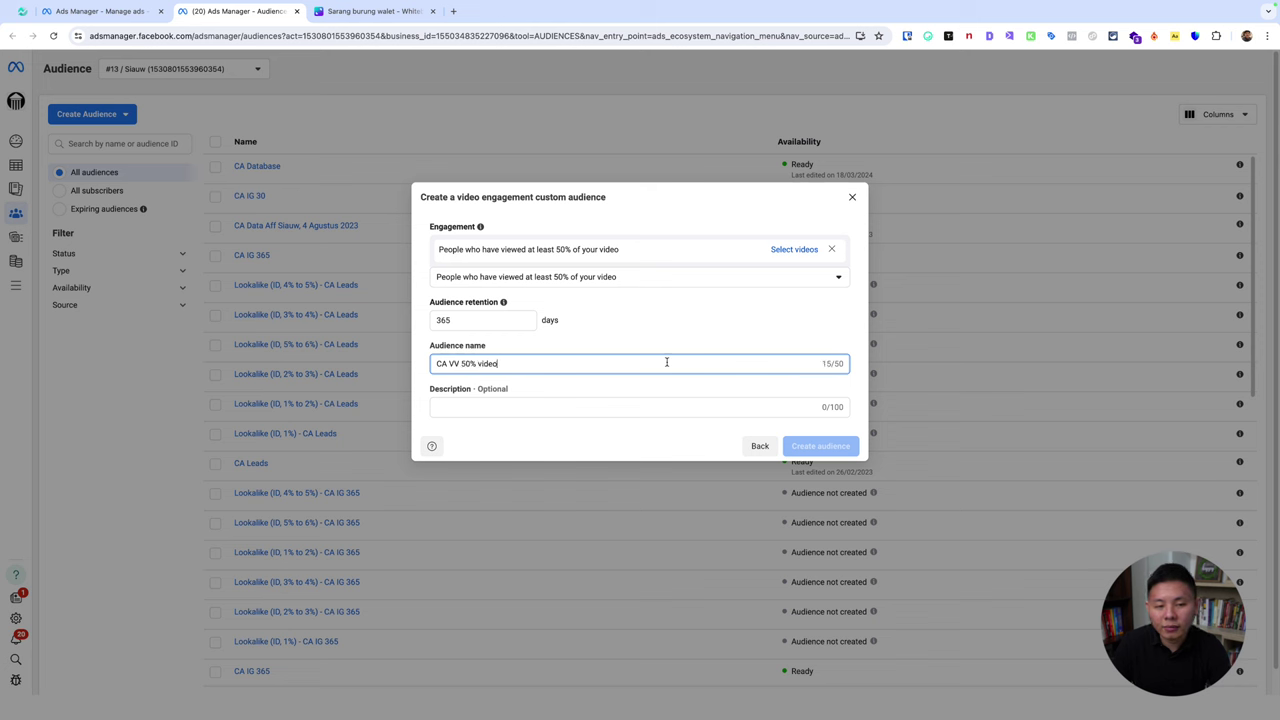
text(CA VV 50% video edukasi)
click(699, 322)
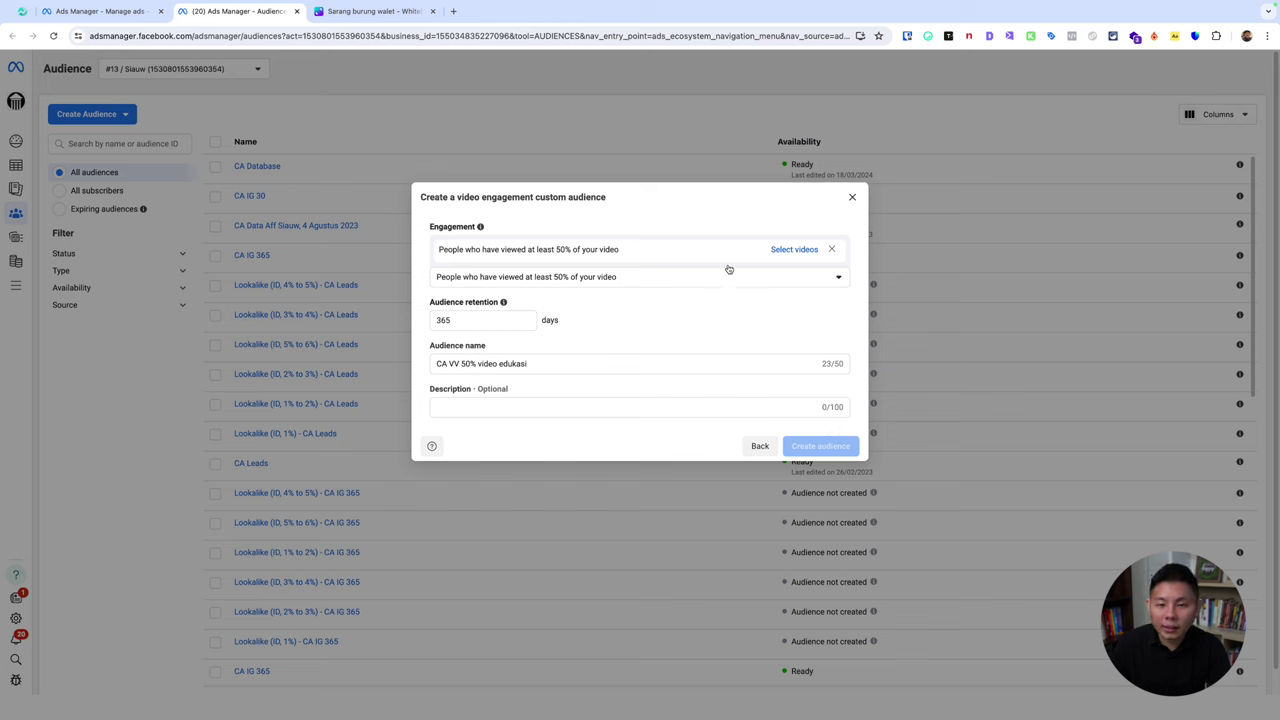
click(852, 197)
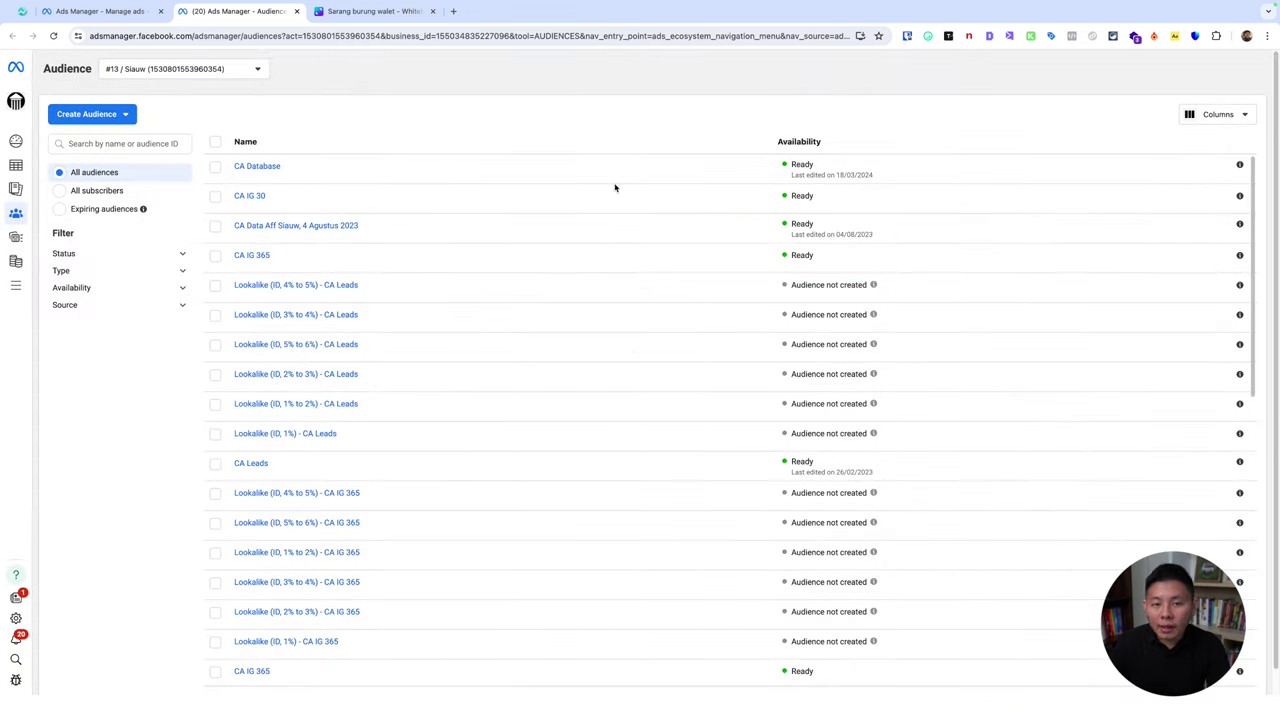
Step: Switch to the Canva whiteboard and mark a temporary red arrow from the Filter circle to the offer circle
key(ctrl+shift+a)
mouse_move(320, 150)
mouse_down()
mouse_move(297, 134)
mouse_move(305, 188)
mouse_move(316, 124)
mouse_up()
key(ctrl+shift+a)
click(378, 11)
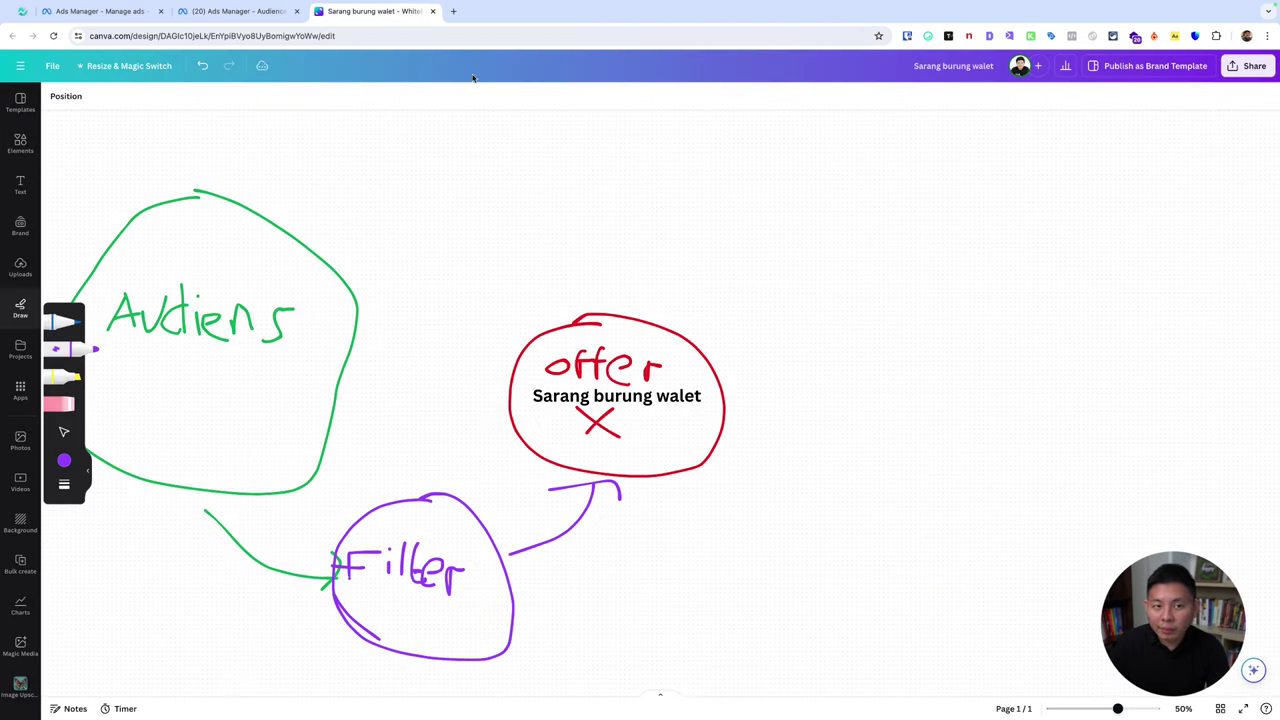
key(ctrl+shift+a)
mouse_move(418, 493)
mouse_down()
mouse_move(520, 437)
mouse_move(527, 466)
mouse_up()
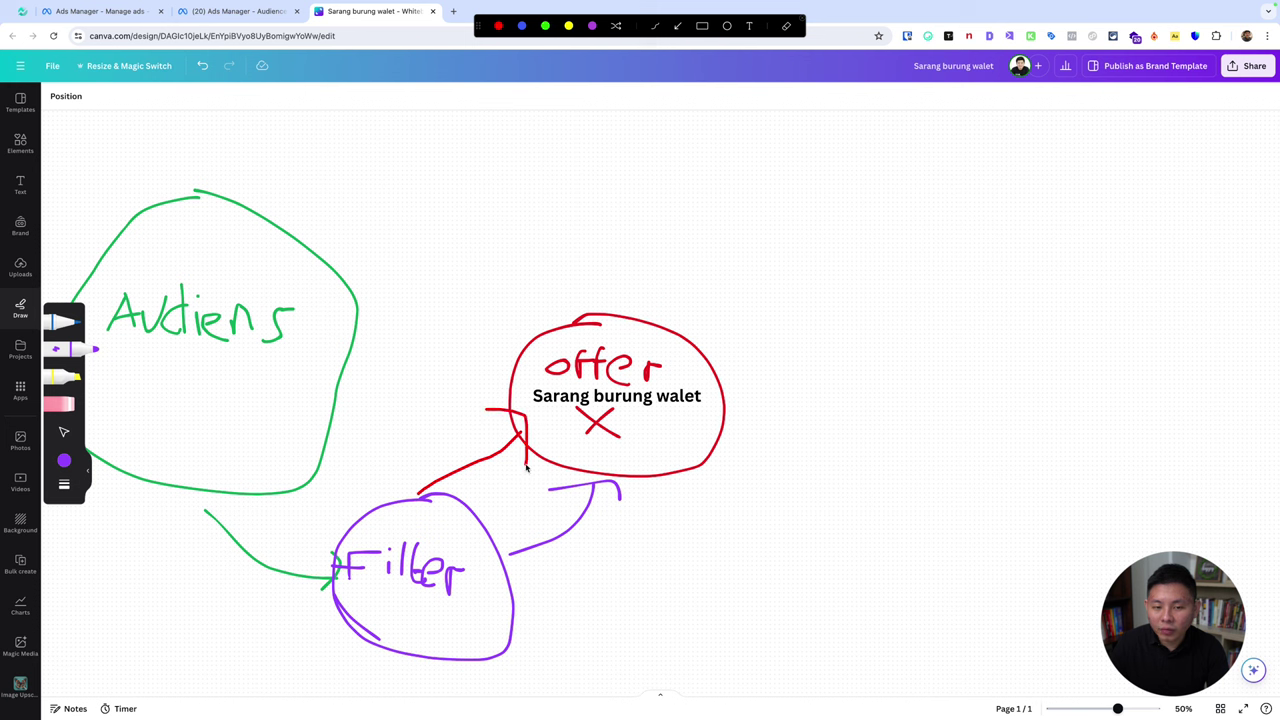
key(ctrl+shift+a)
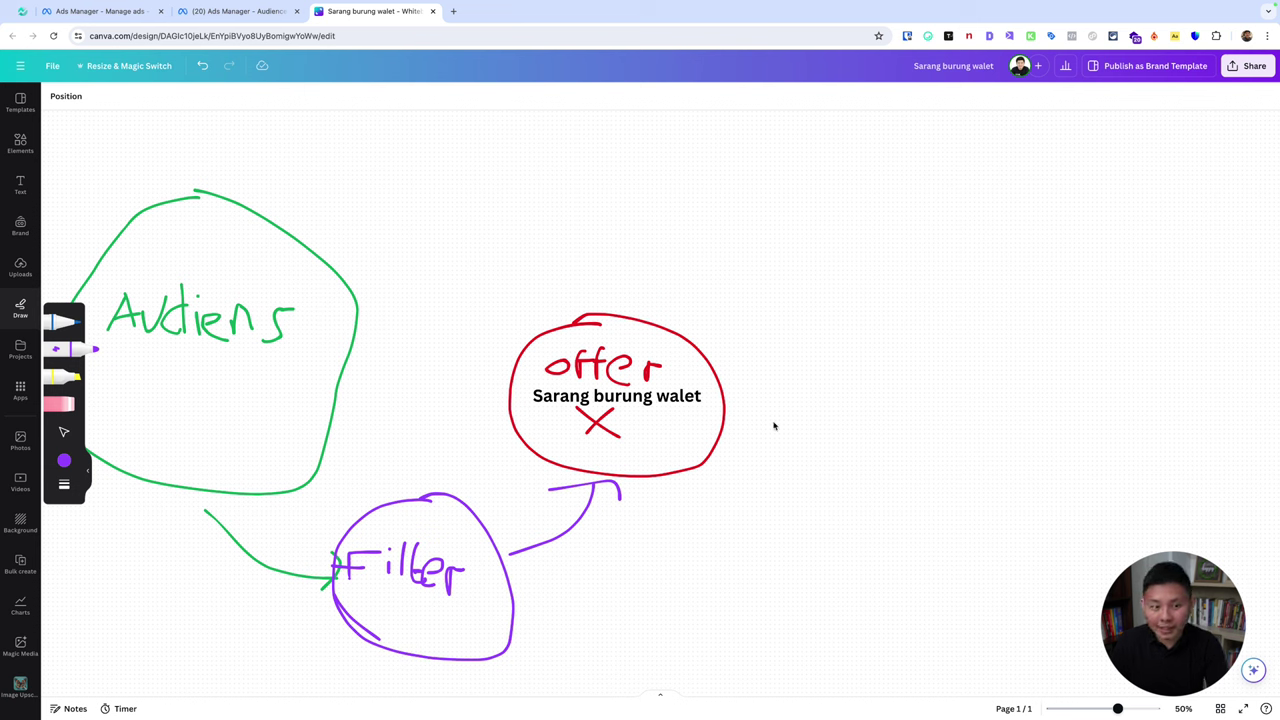
Step: Highlight the Filter shape with a temporary red circle using the screen annotation tool, and clear it
key(ctrl+shift+a)
mouse_move(446, 503)
mouse_down()
mouse_move(505, 664)
mouse_move(432, 493)
mouse_move(400, 491)
mouse_up()
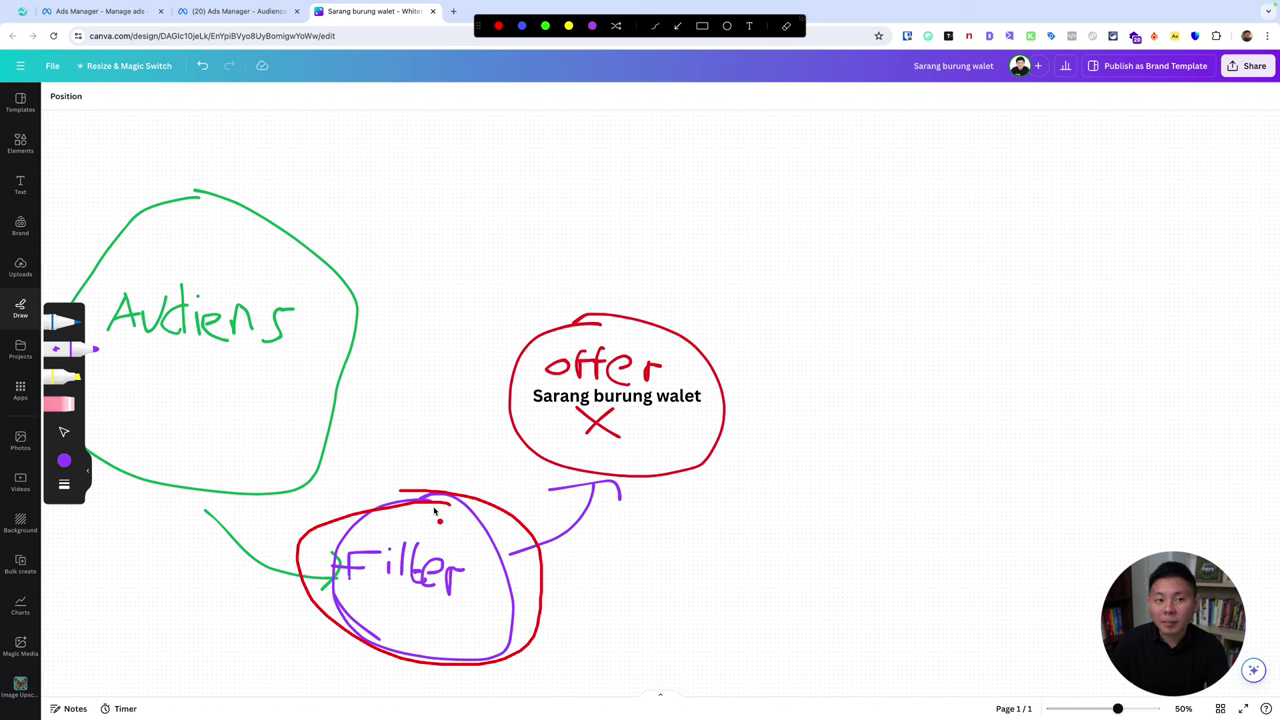
key(ctrl+shift+a)
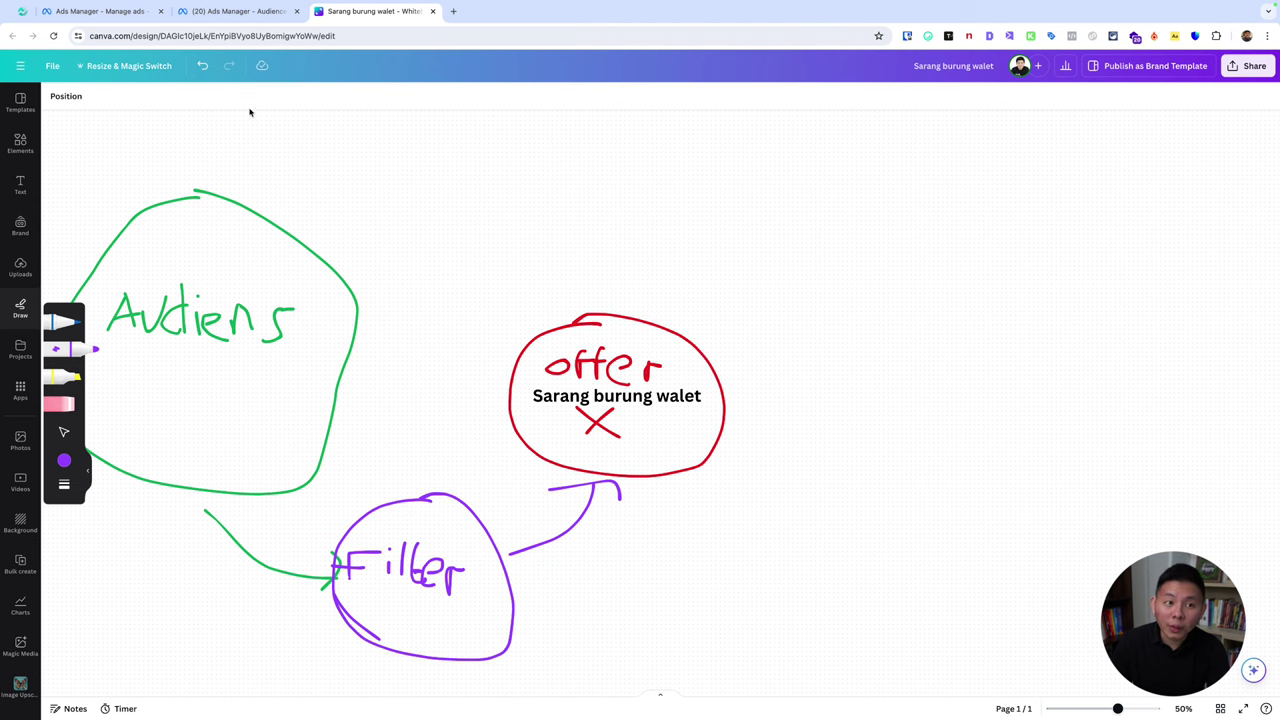
Step: Load Ads Manager's Campaigns page in the second tab, and in Canva draw a larger purple circle around Filter plus arrows from Audiens and towards offer
click(256, 10)
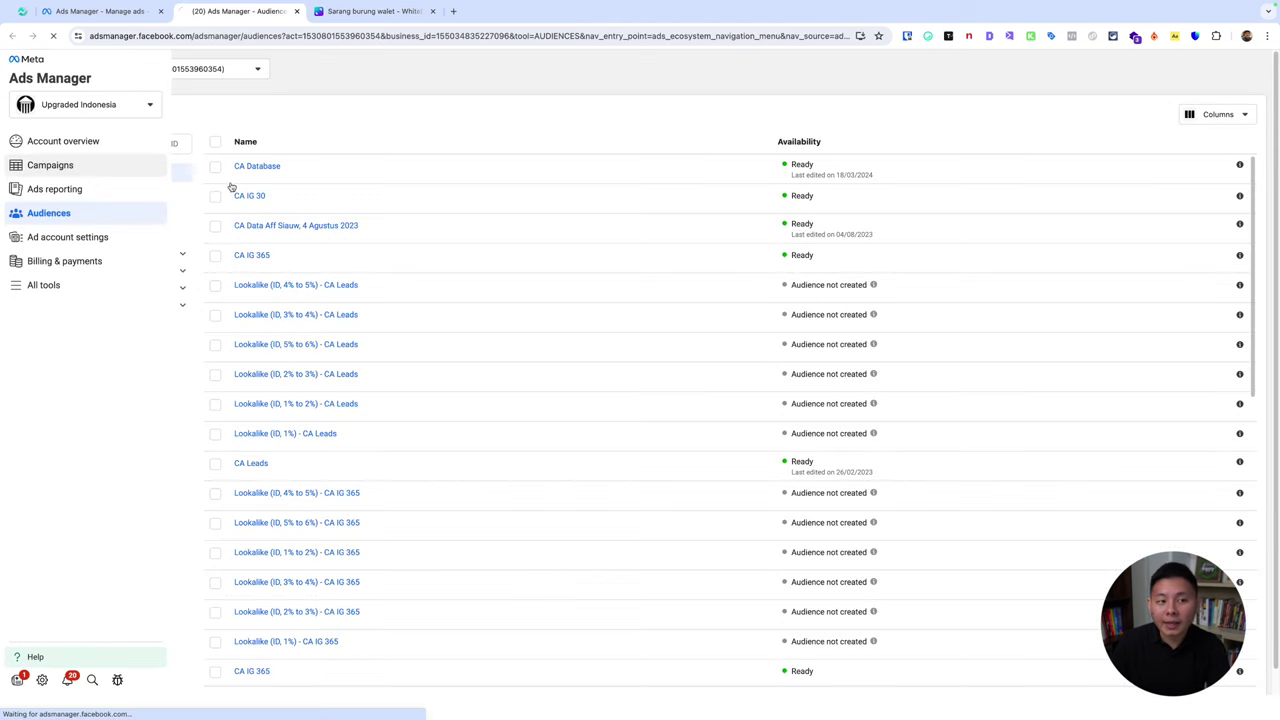
click(371, 12)
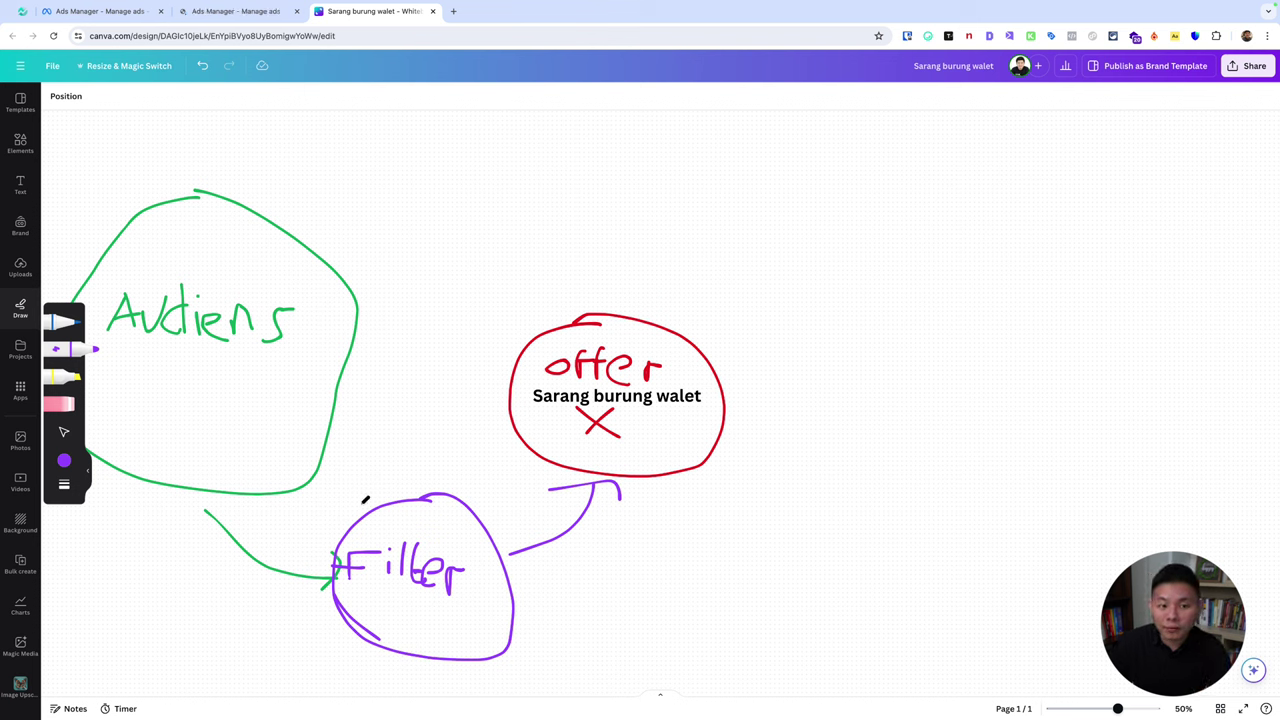
mouse_move(451, 491)
mouse_down()
mouse_move(294, 583)
mouse_move(531, 606)
mouse_move(420, 469)
mouse_up()
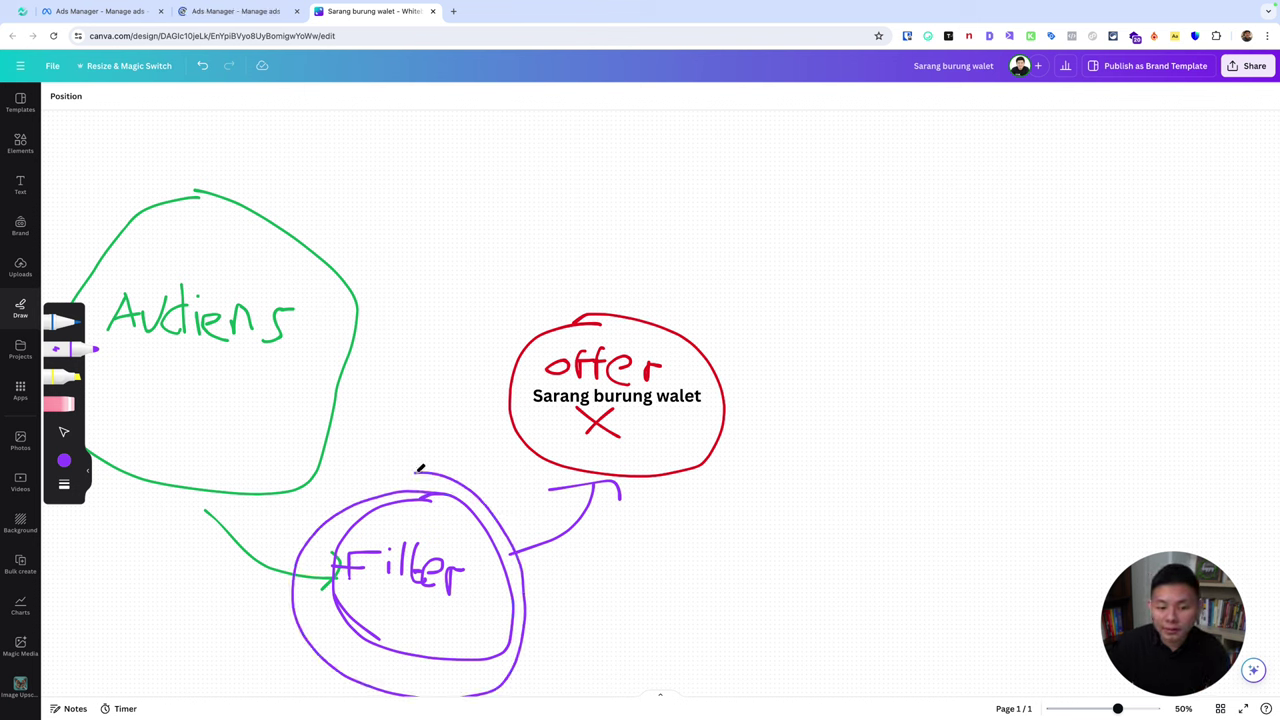
drag(198, 405, 303, 535)
drag(285, 470, 288, 565)
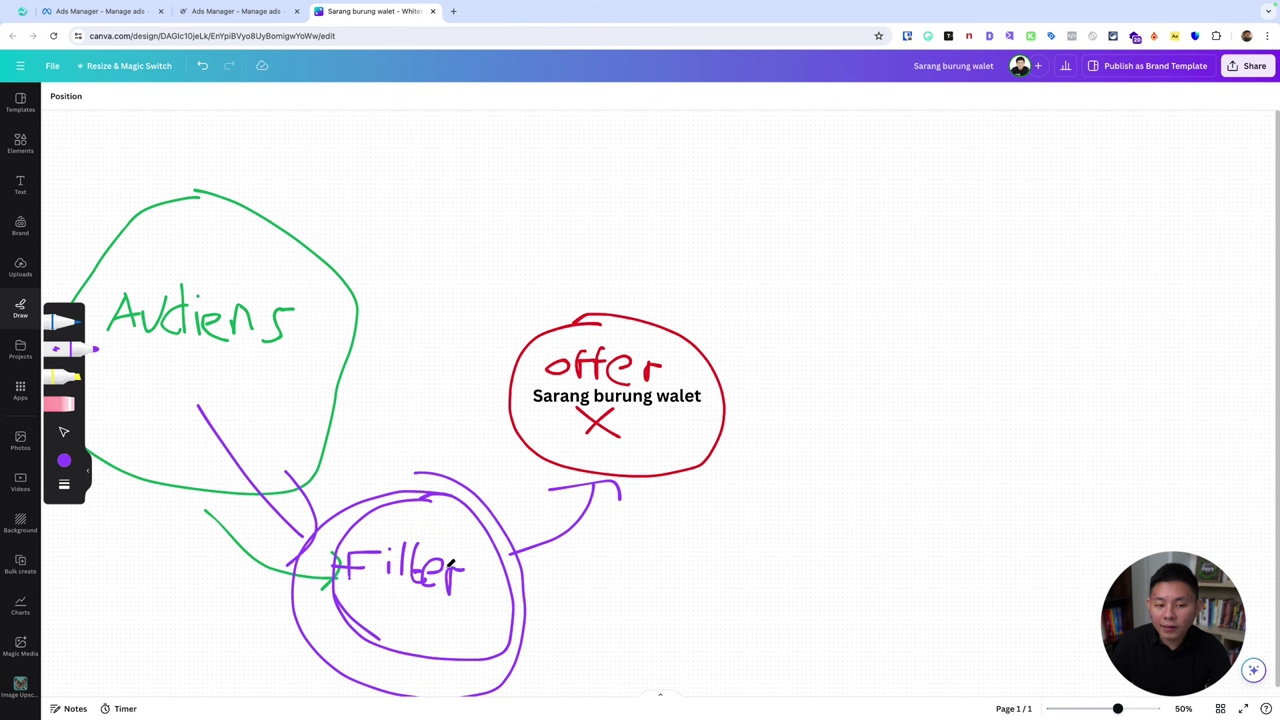
drag(466, 618, 560, 497)
mouse_move(470, 512)
mouse_down()
mouse_move(580, 462)
mouse_move(603, 518)
mouse_up()
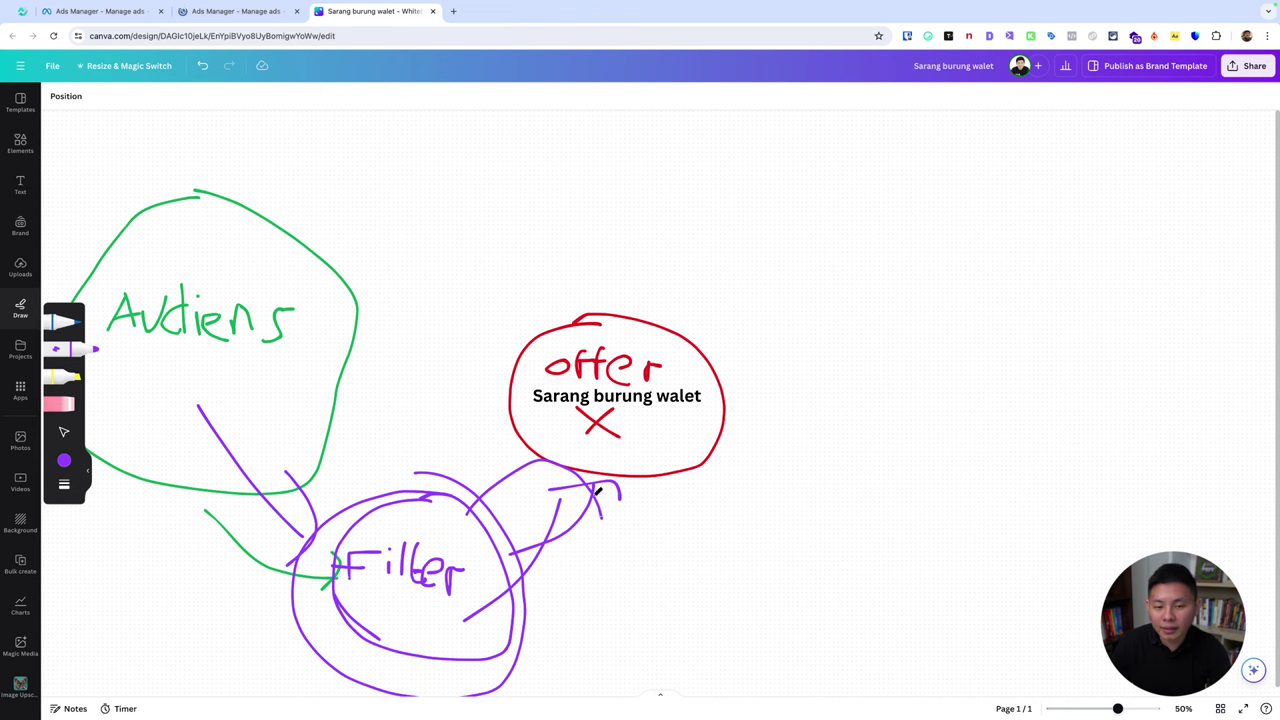
Step: Switch to Ads Manager, open the New Engagement campaign draft for editing, and keep Engagement as its objective
click(240, 12)
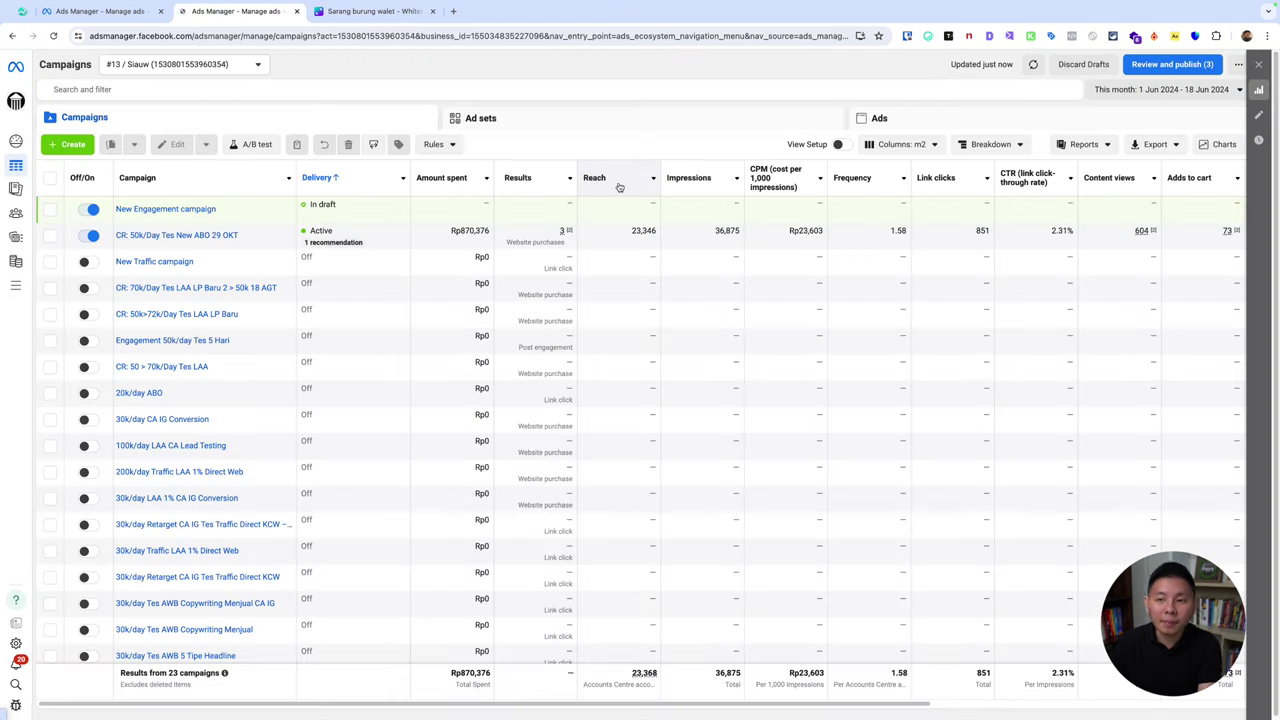
click(211, 210)
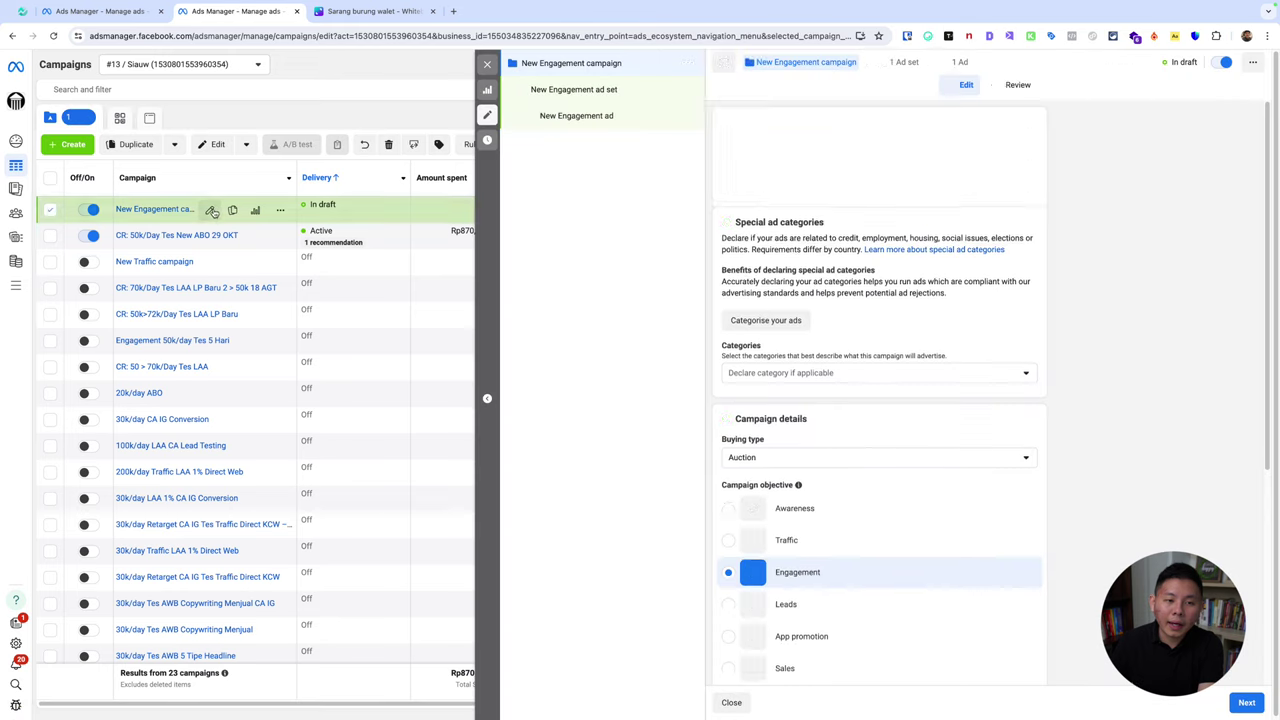
scroll(929, 400, down, 3)
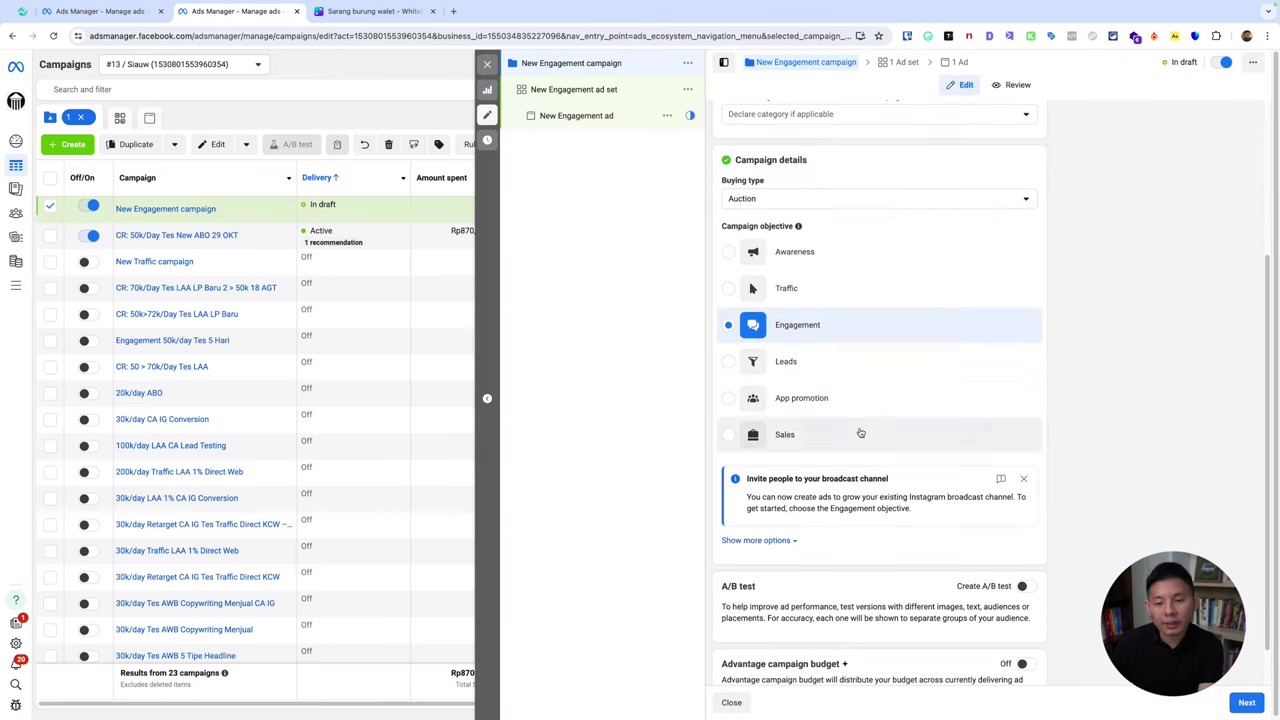
click(845, 363)
click(793, 238)
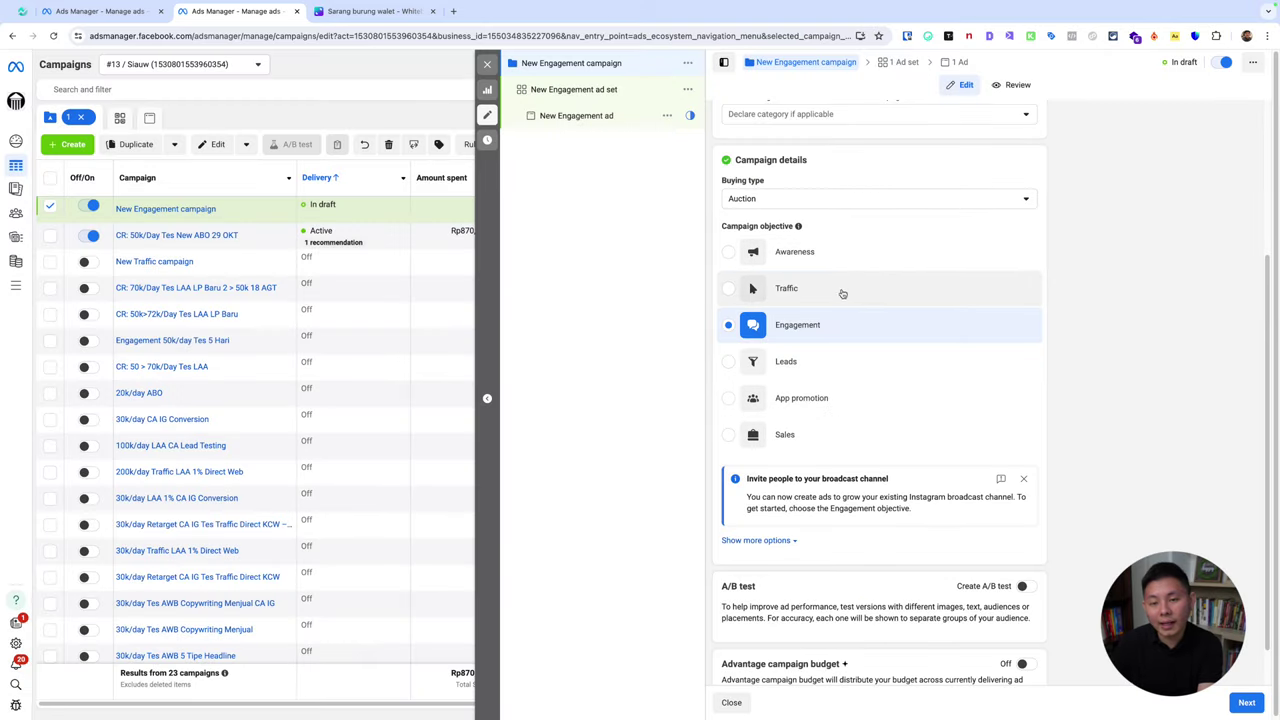
Step: Set the New Engagement ad set's conversion location to Messaging apps and check its messaging destinations
click(590, 89)
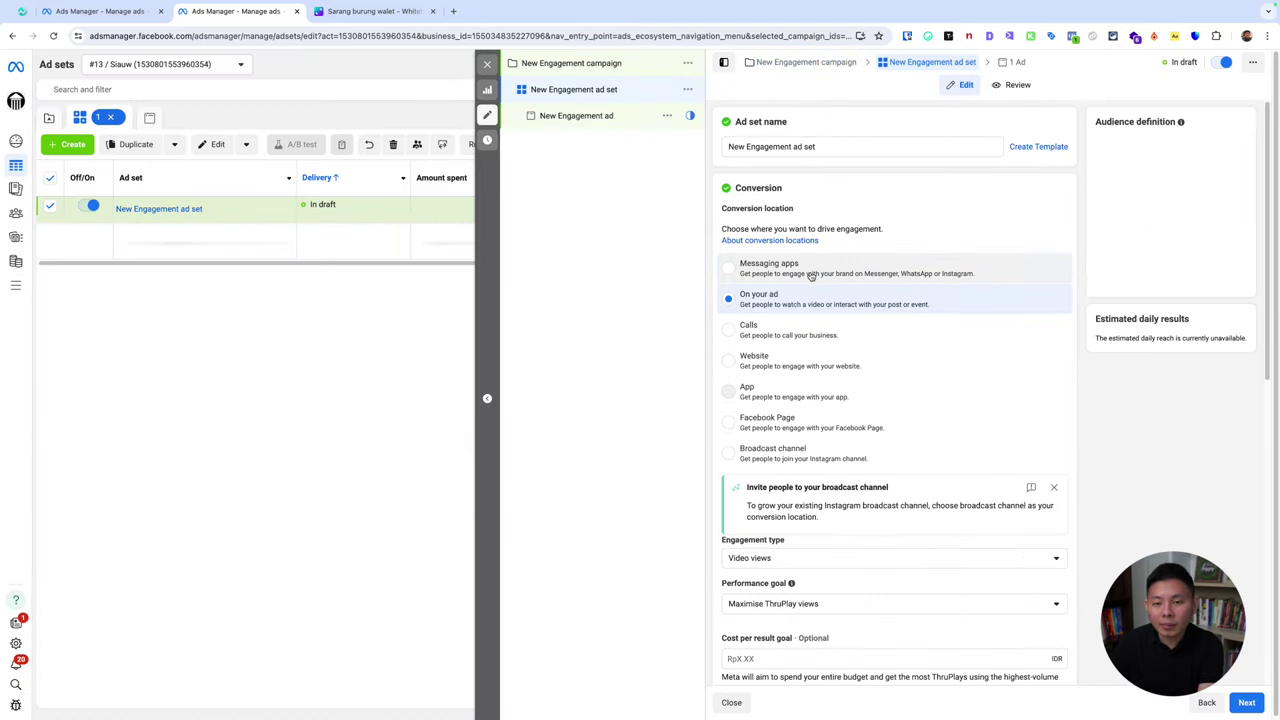
click(737, 279)
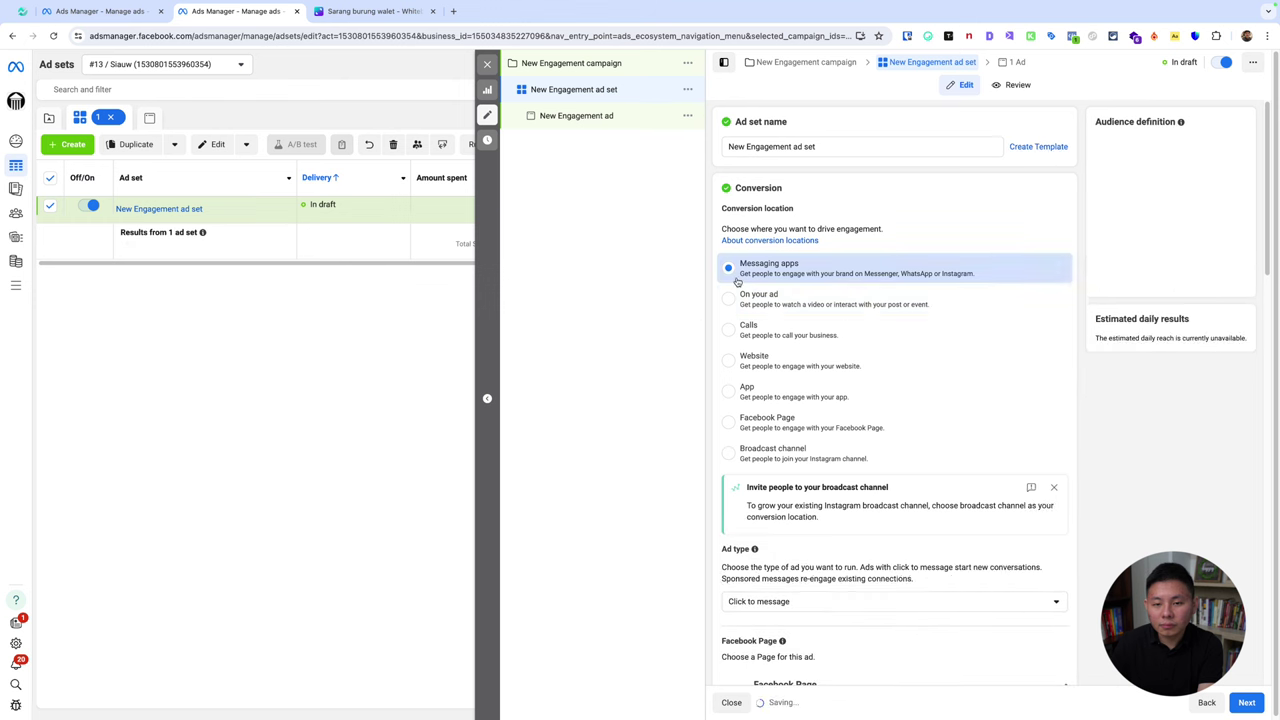
scroll(946, 551, down, 10)
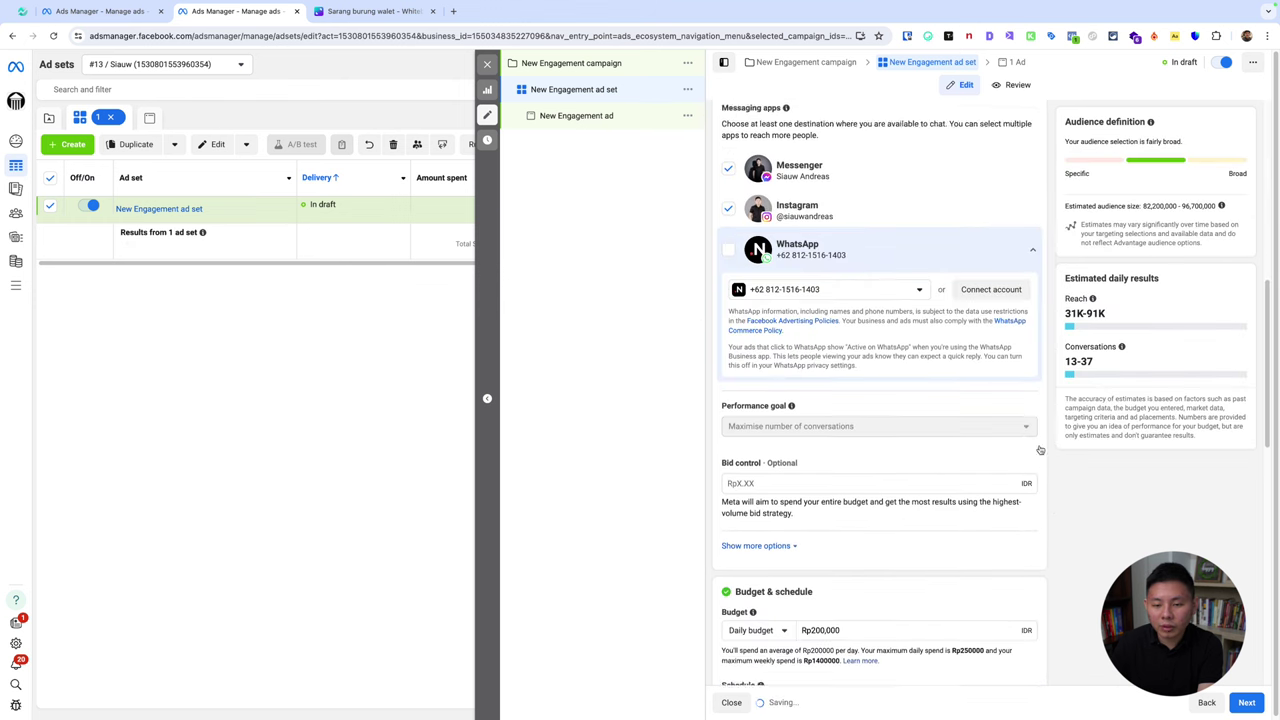
Step: Add the CA Database customer list as a custom audience under Advantage+ audience in the New Engagement ad set
scroll(1083, 457, down, 10)
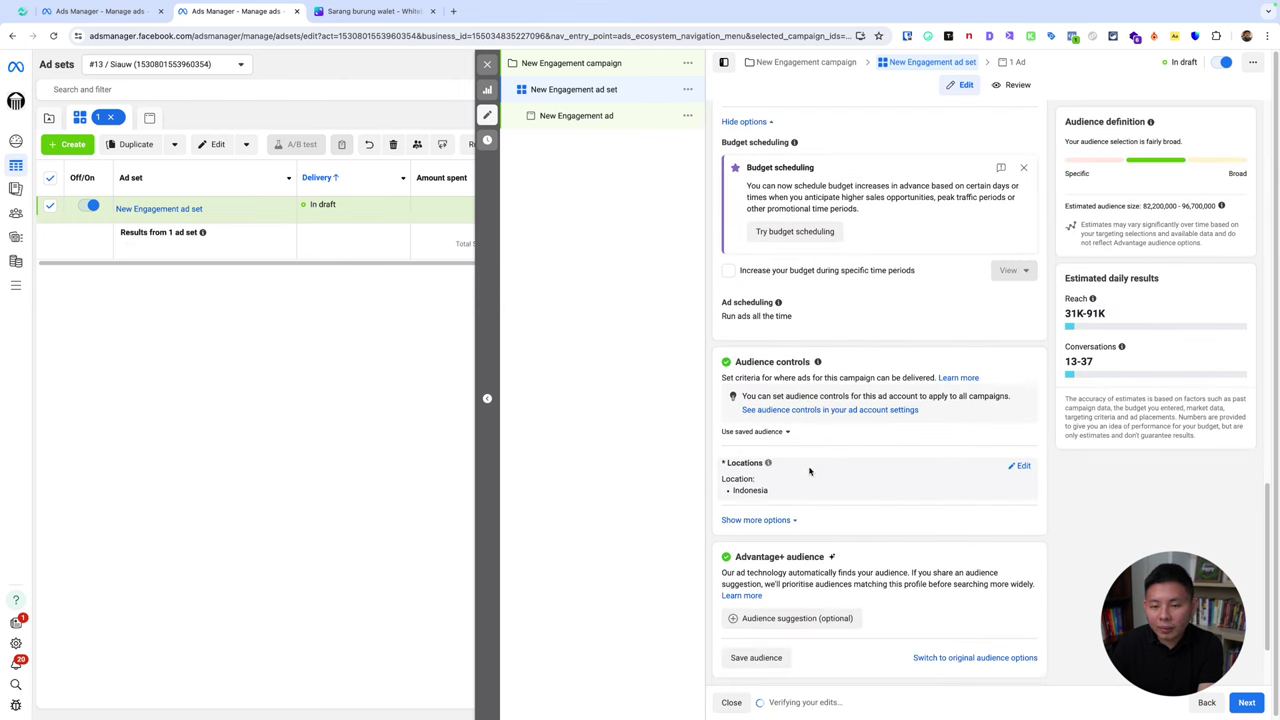
scroll(812, 490, down, 2)
click(815, 507)
scroll(942, 469, down, 2)
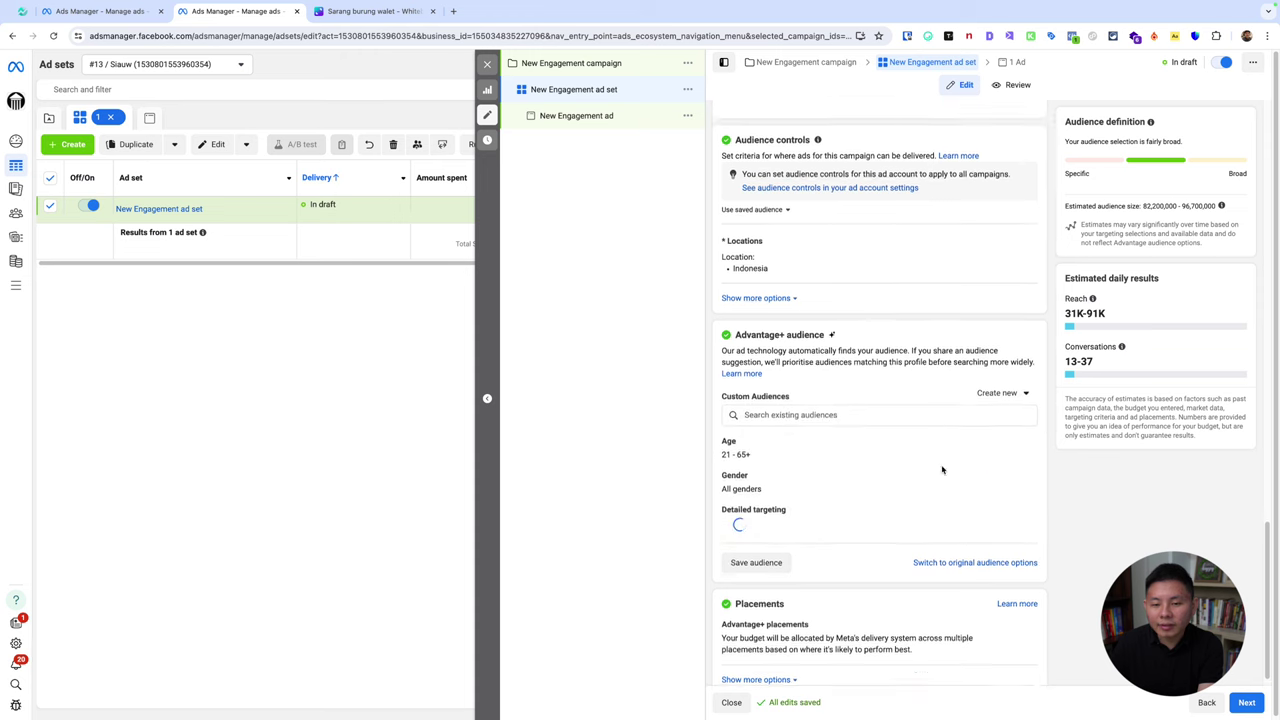
click(830, 397)
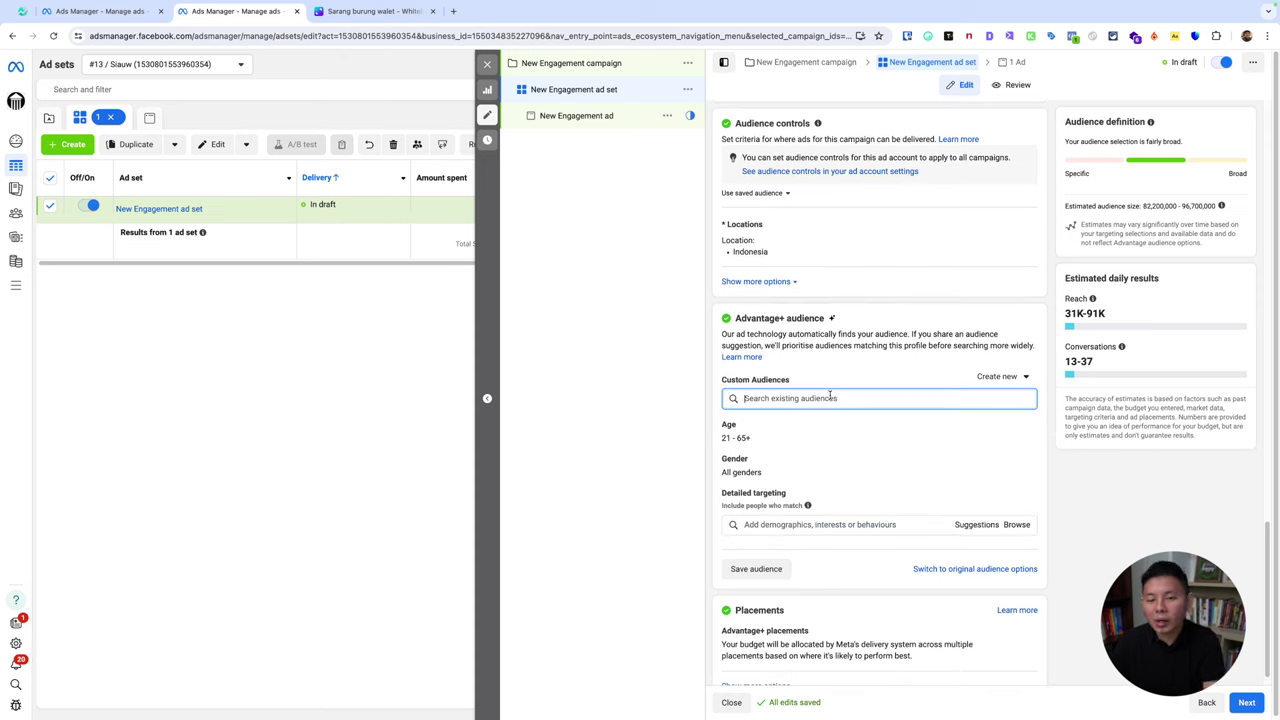
text(c)
click(868, 427)
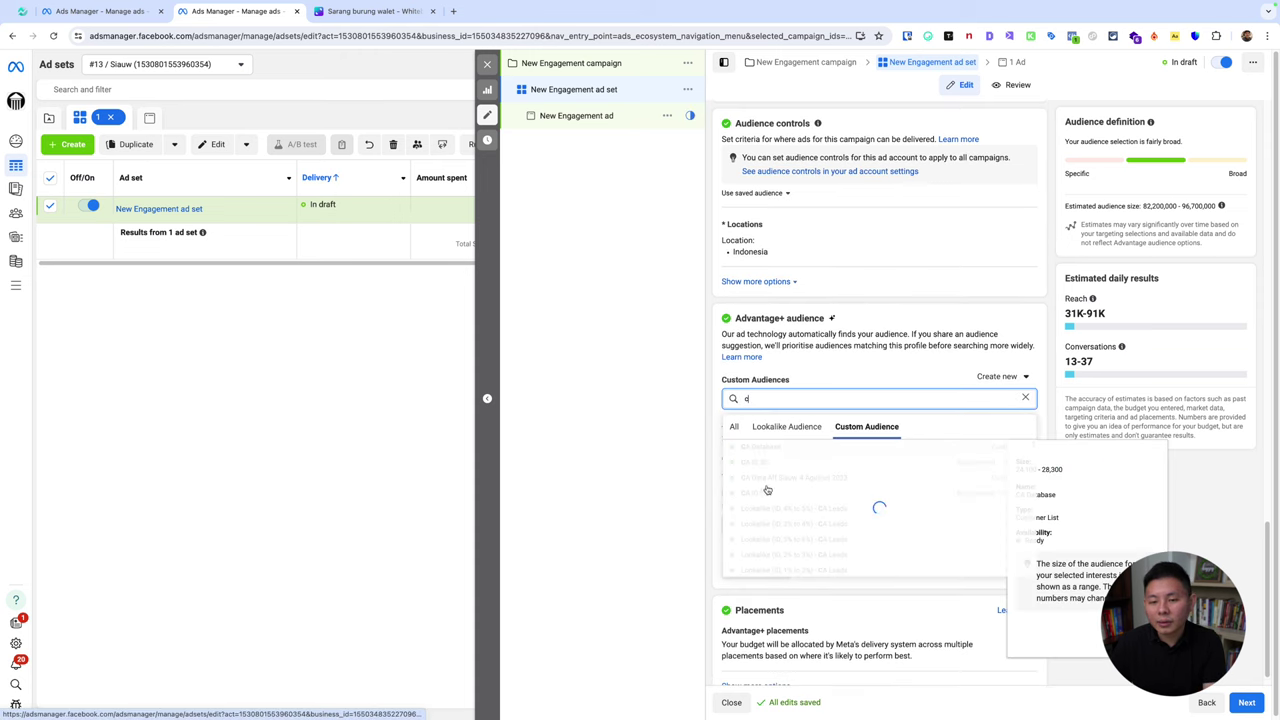
click(836, 450)
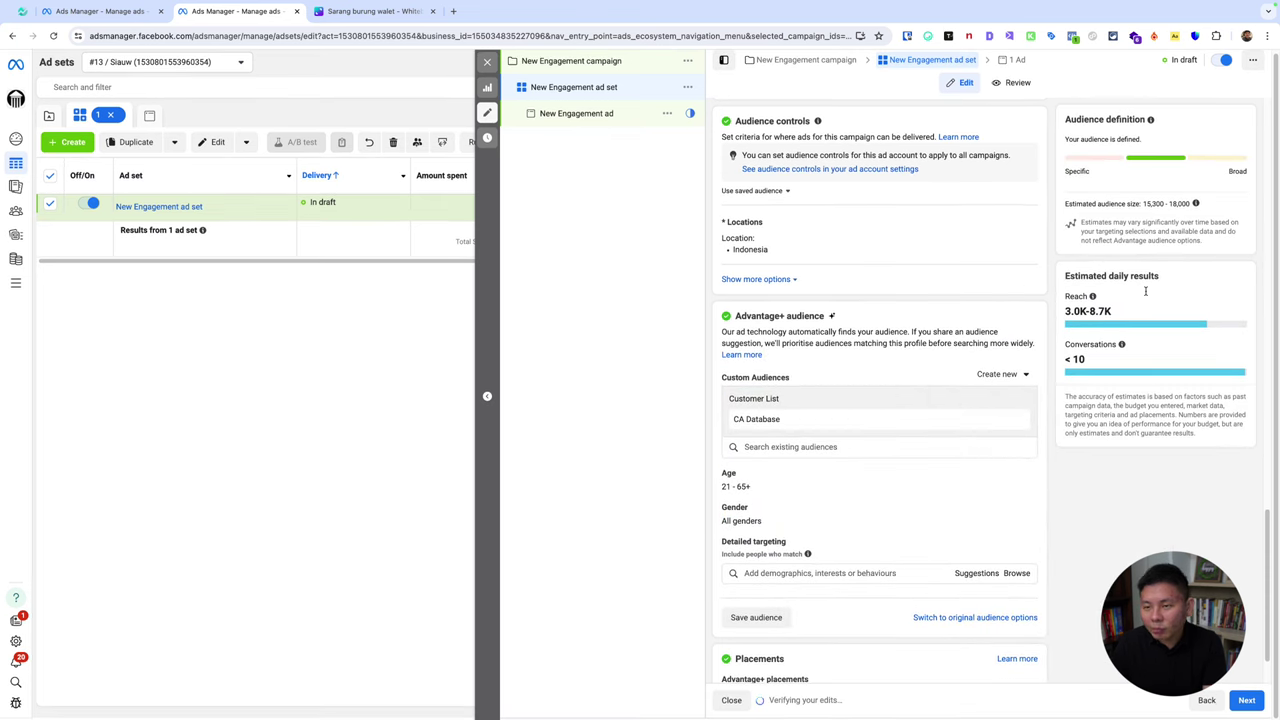
Step: Switch to the Canva whiteboard, circle the offer shape with a temporary red annotation, clear it, and return to Ads Manager
click(370, 11)
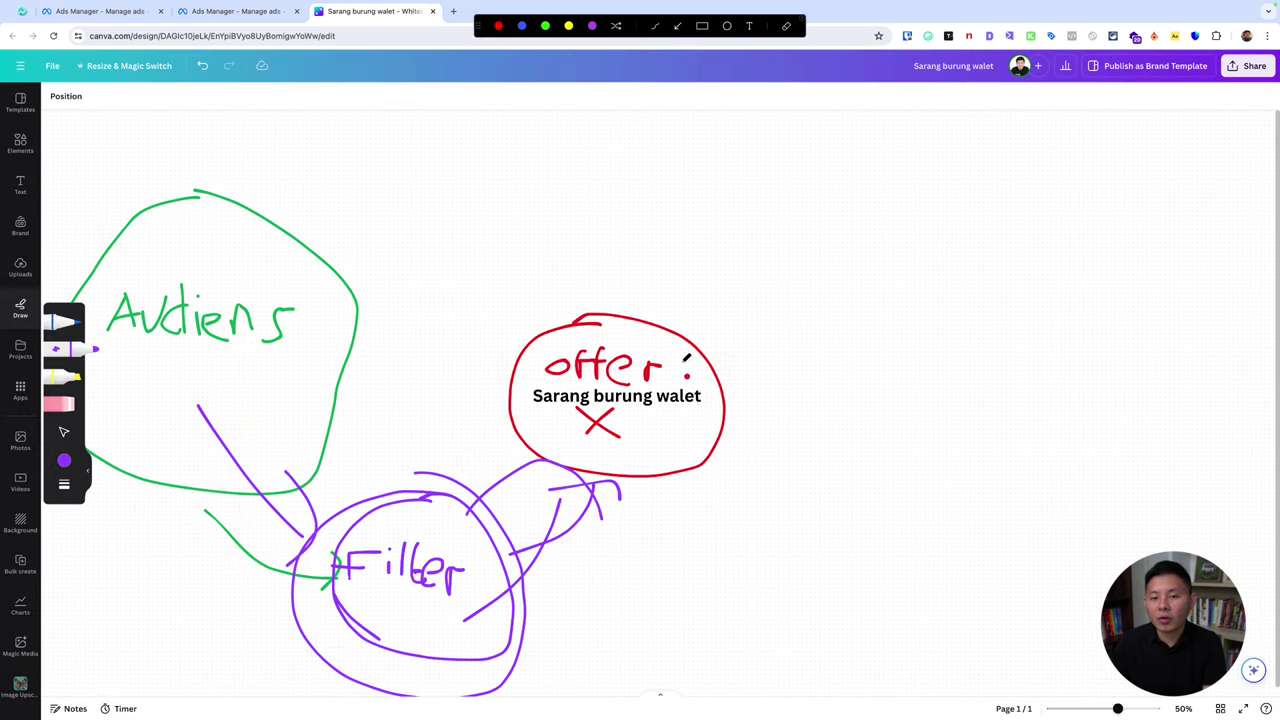
mouse_move(688, 318)
mouse_down()
mouse_move(470, 400)
mouse_move(620, 305)
mouse_up()
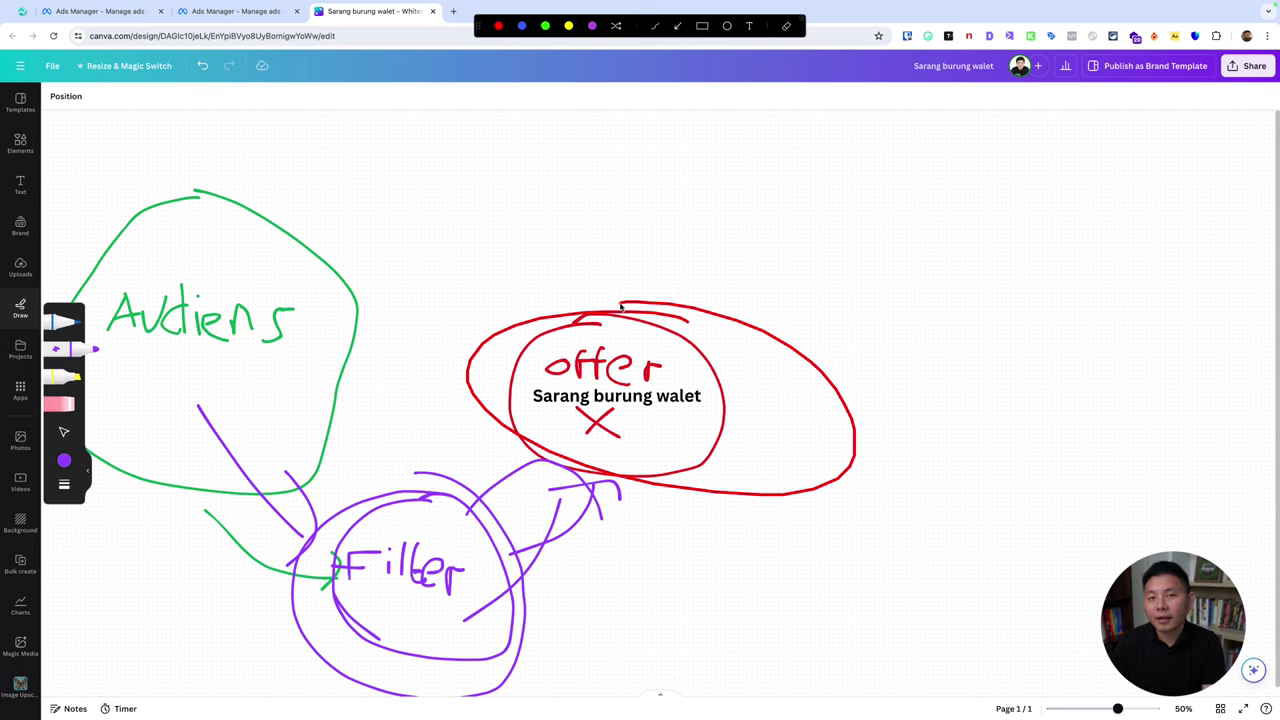
key(Escape)
click(257, 14)
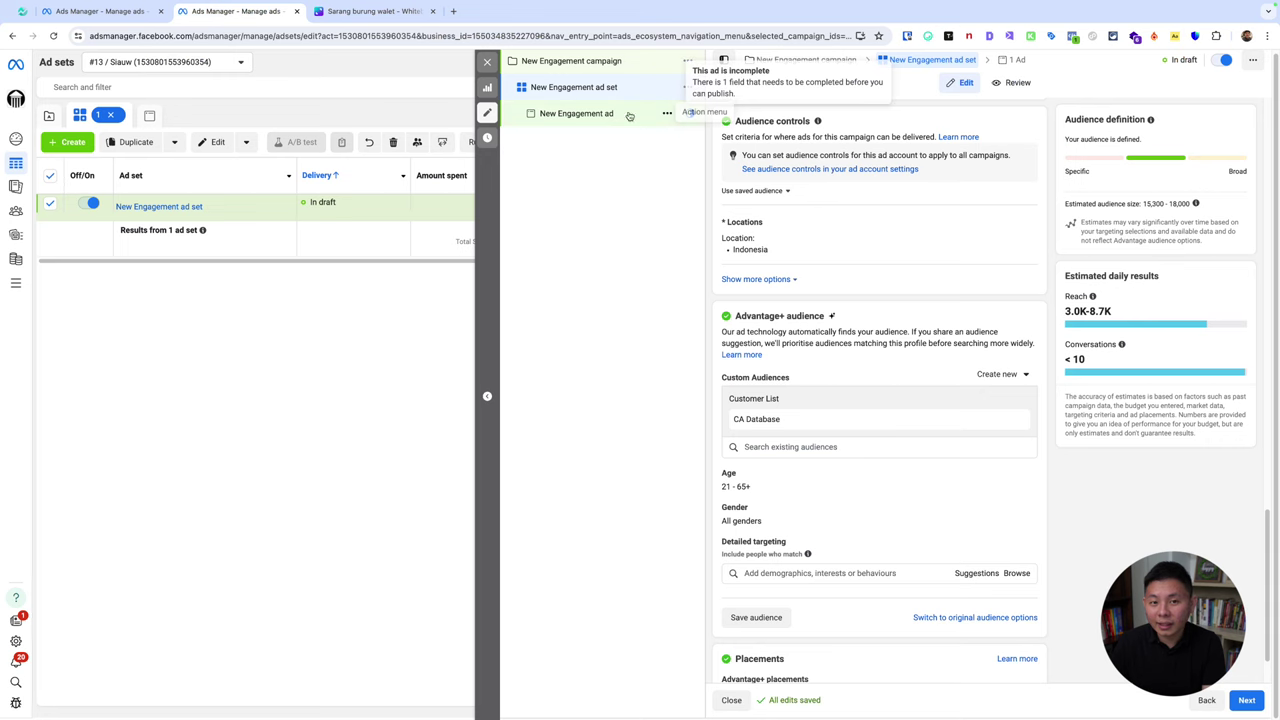
Step: Switch back to the Canva whiteboard and annotate a temporary red arrow from Filter to the offer circle, and clear it
click(388, 14)
key(super+shift+a)
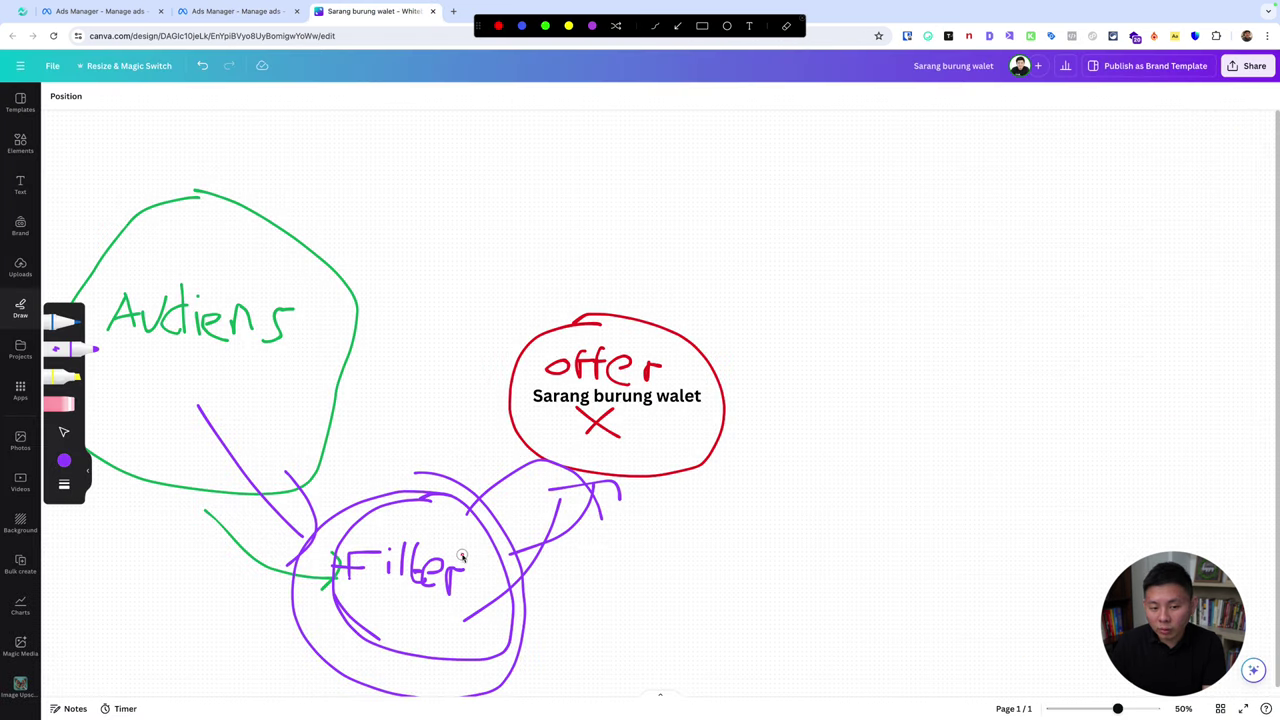
drag(462, 555, 605, 461)
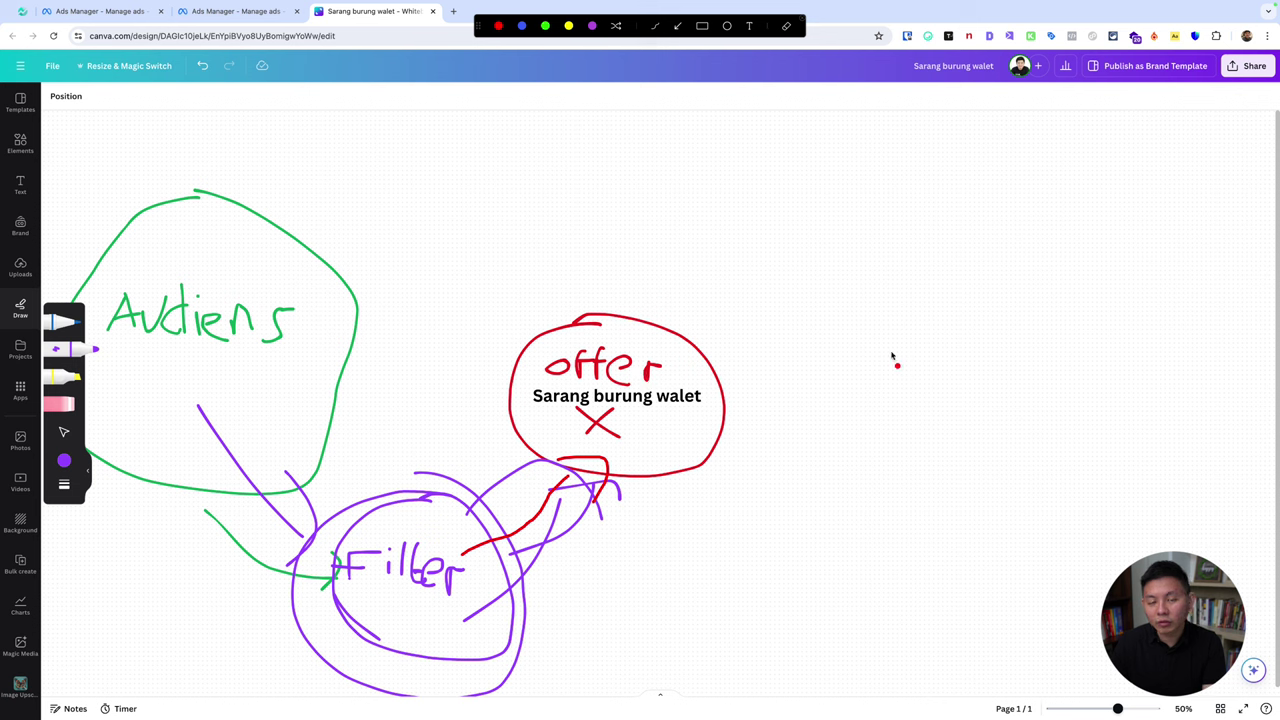
key(Escape)
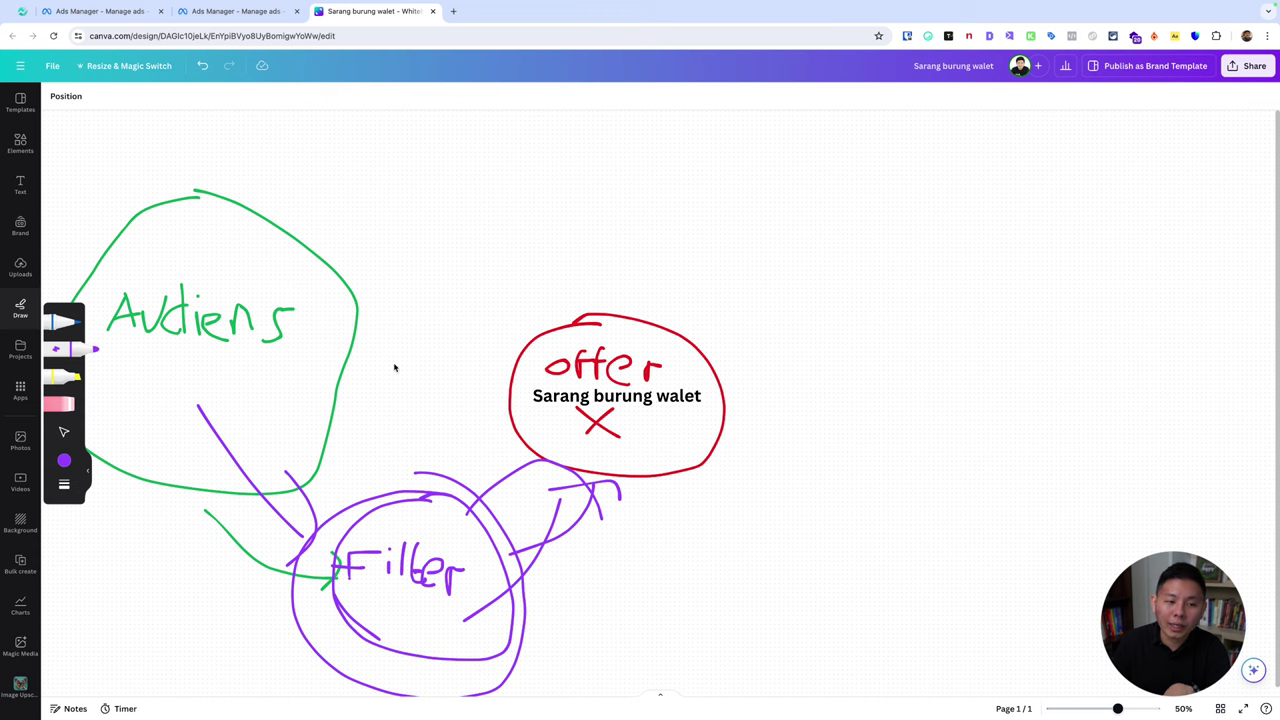
Step: Try a purple freehand arrow leading directly from Audiens towards the offer circle, and undo it
scroll(451, 394, up, 1)
scroll(452, 395, down, 2)
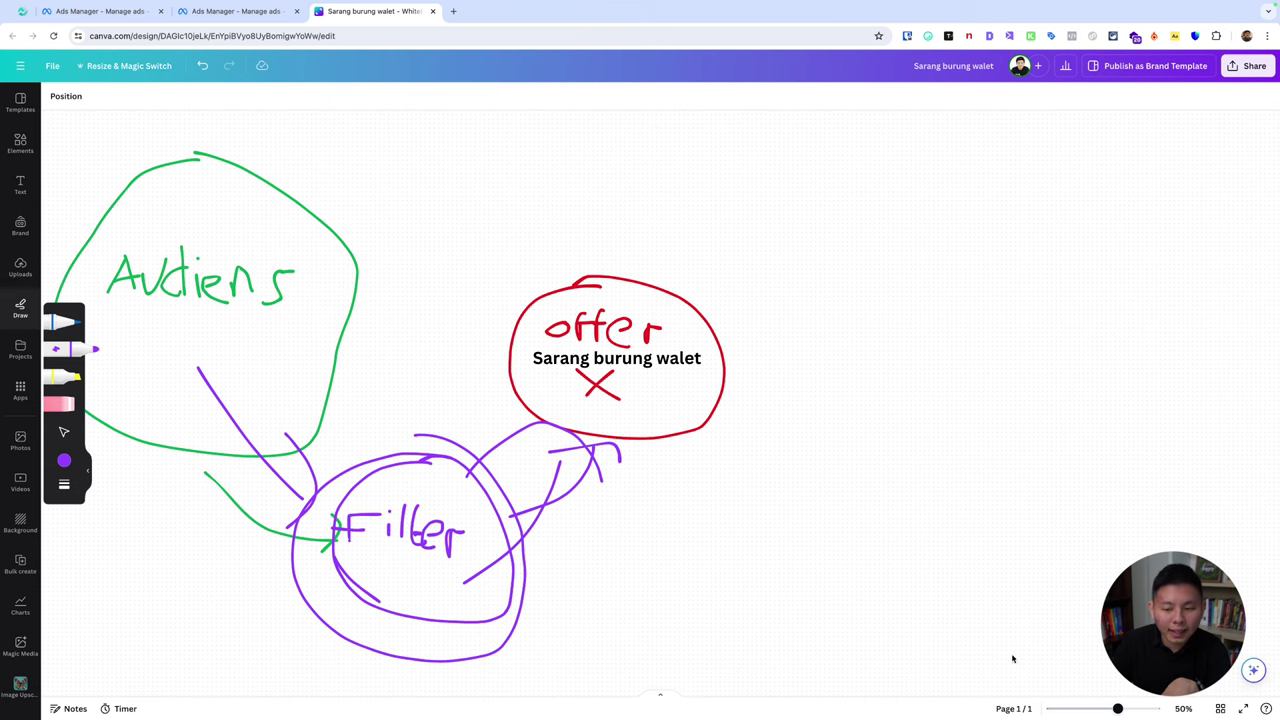
drag(1116, 710, 1110, 708)
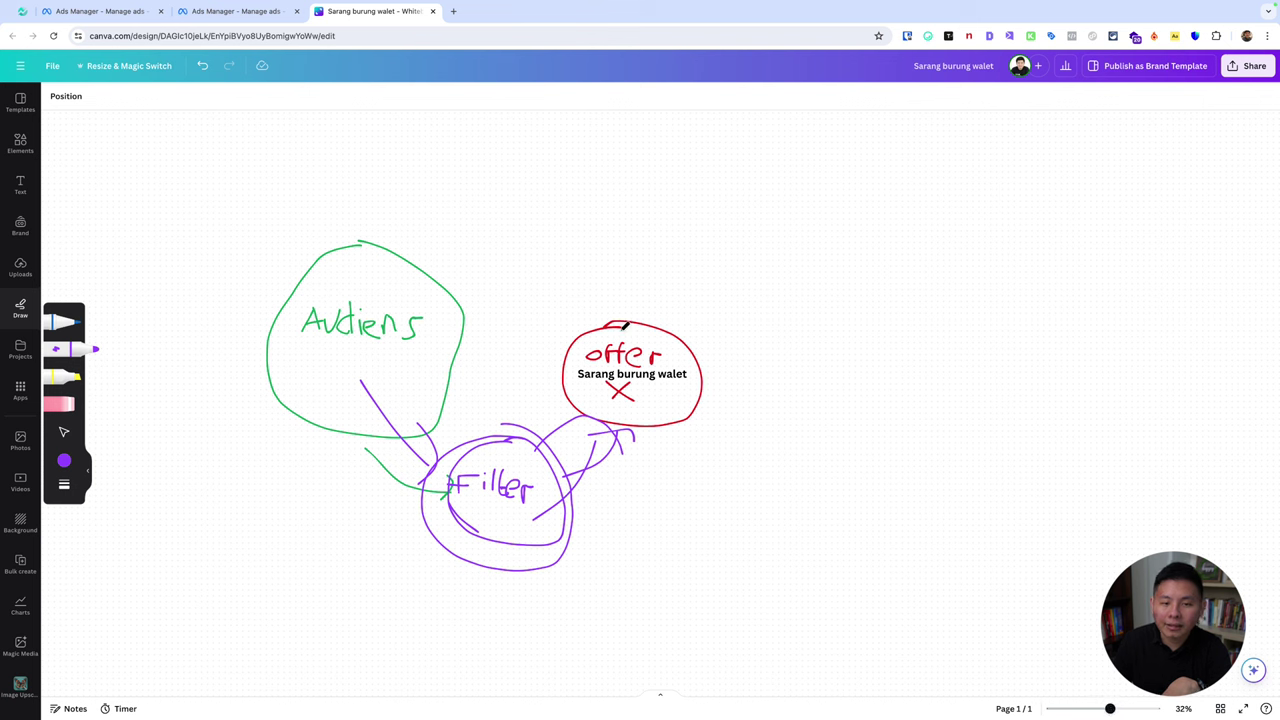
drag(407, 313, 527, 320)
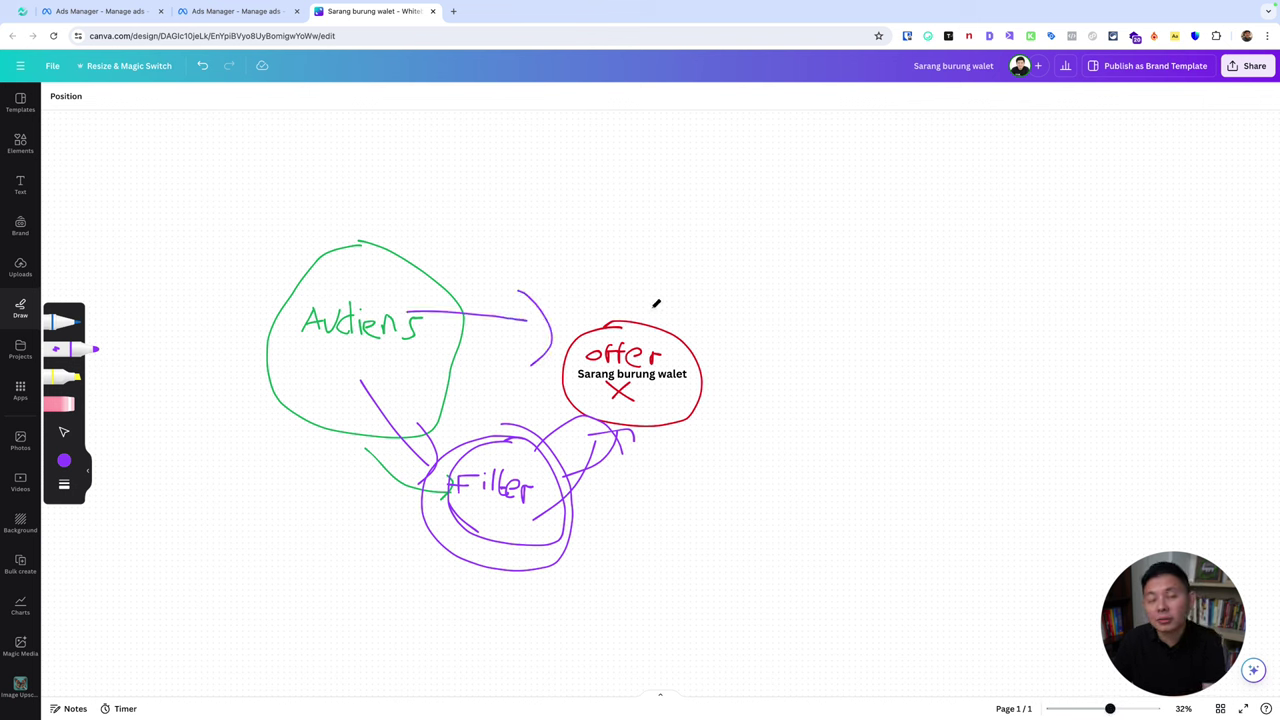
key(ctrl+z)
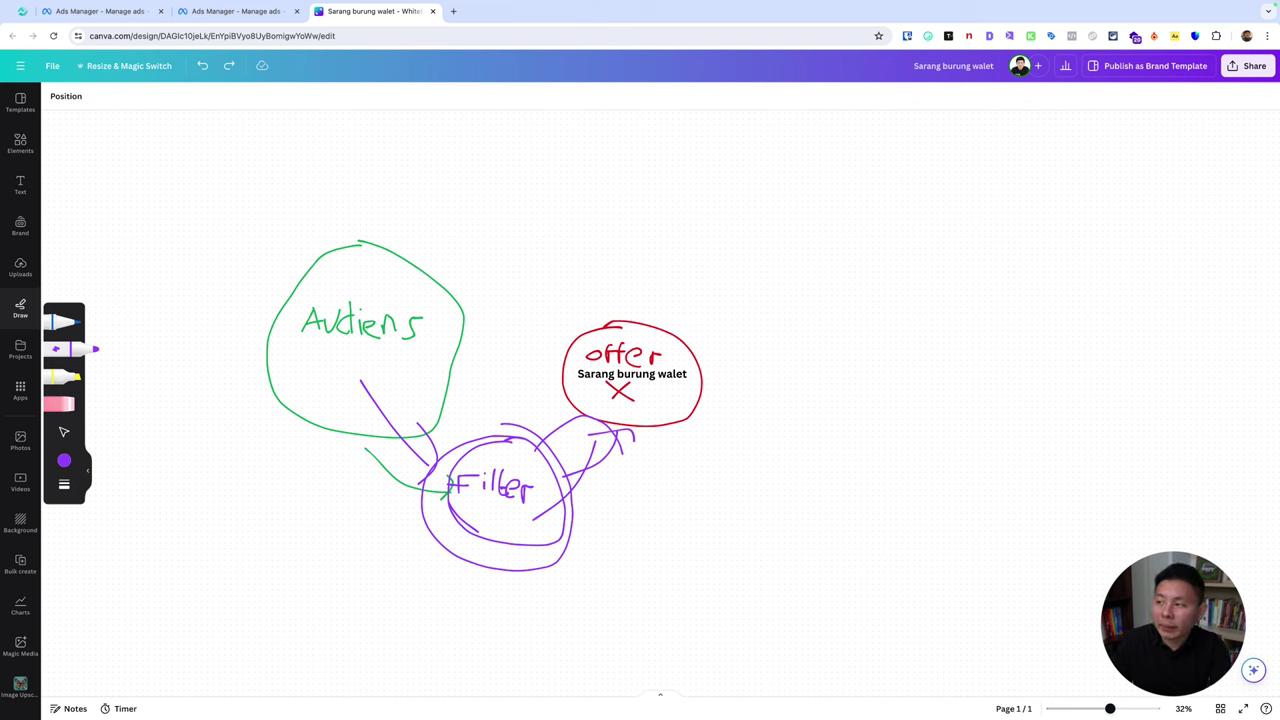